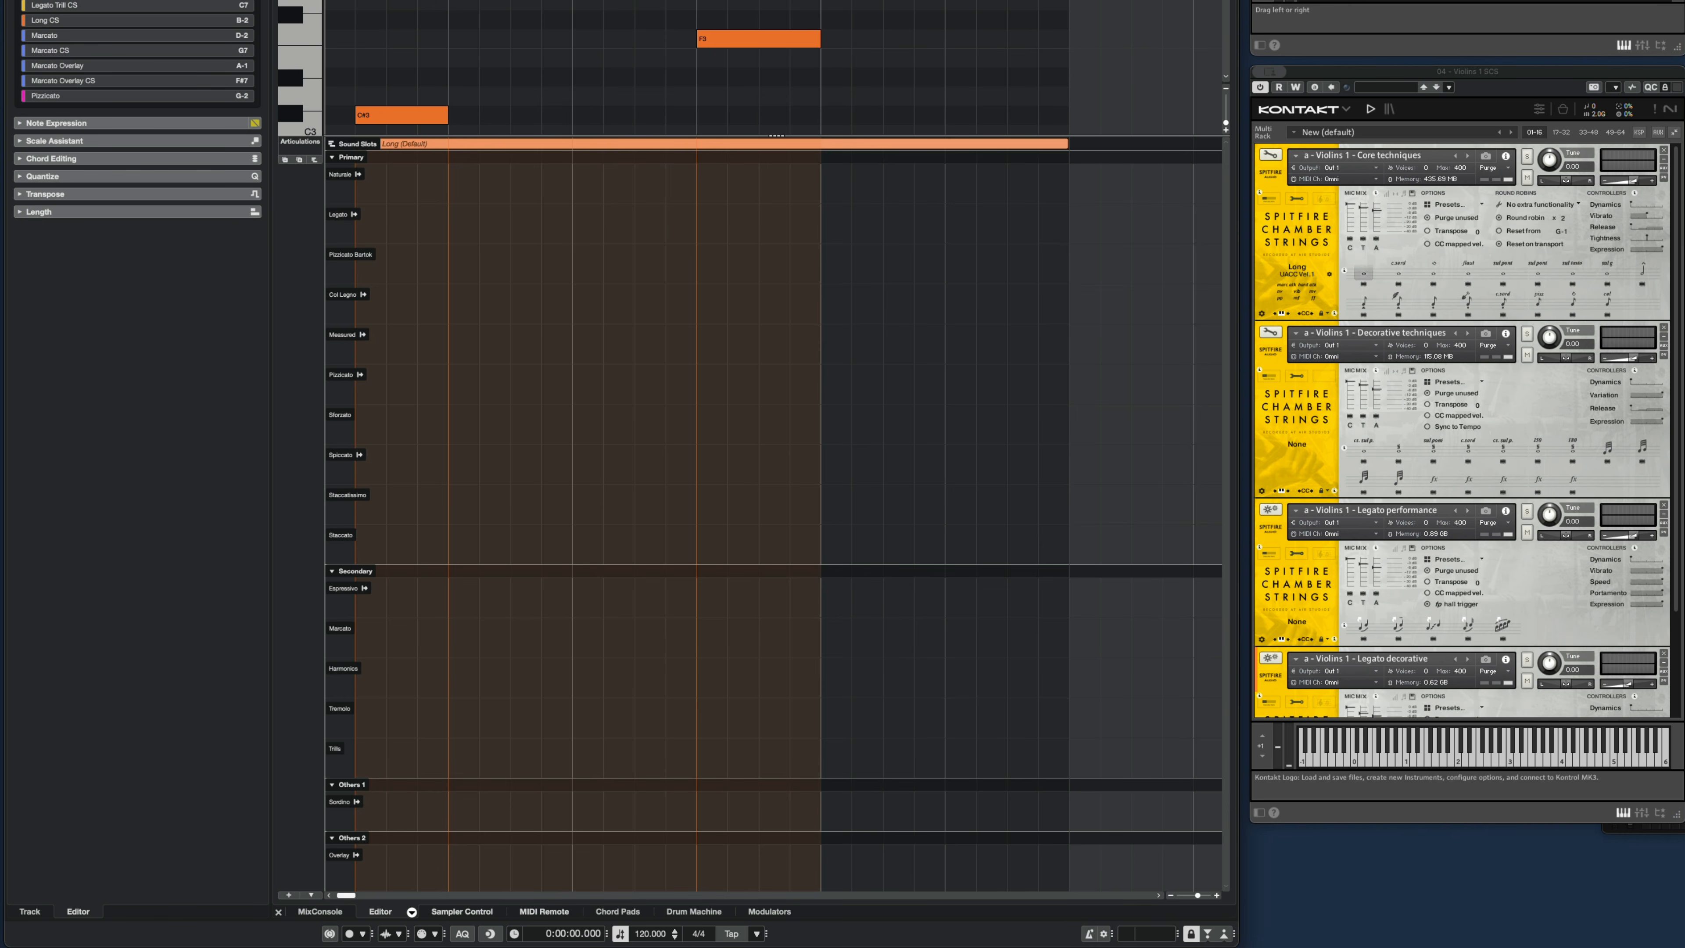
Assign Legato, Pizzicato, Staccato and Naturale articulations to the four notes in order and play the part.
{"action": "left_click", "coordinate": [565, 55]}
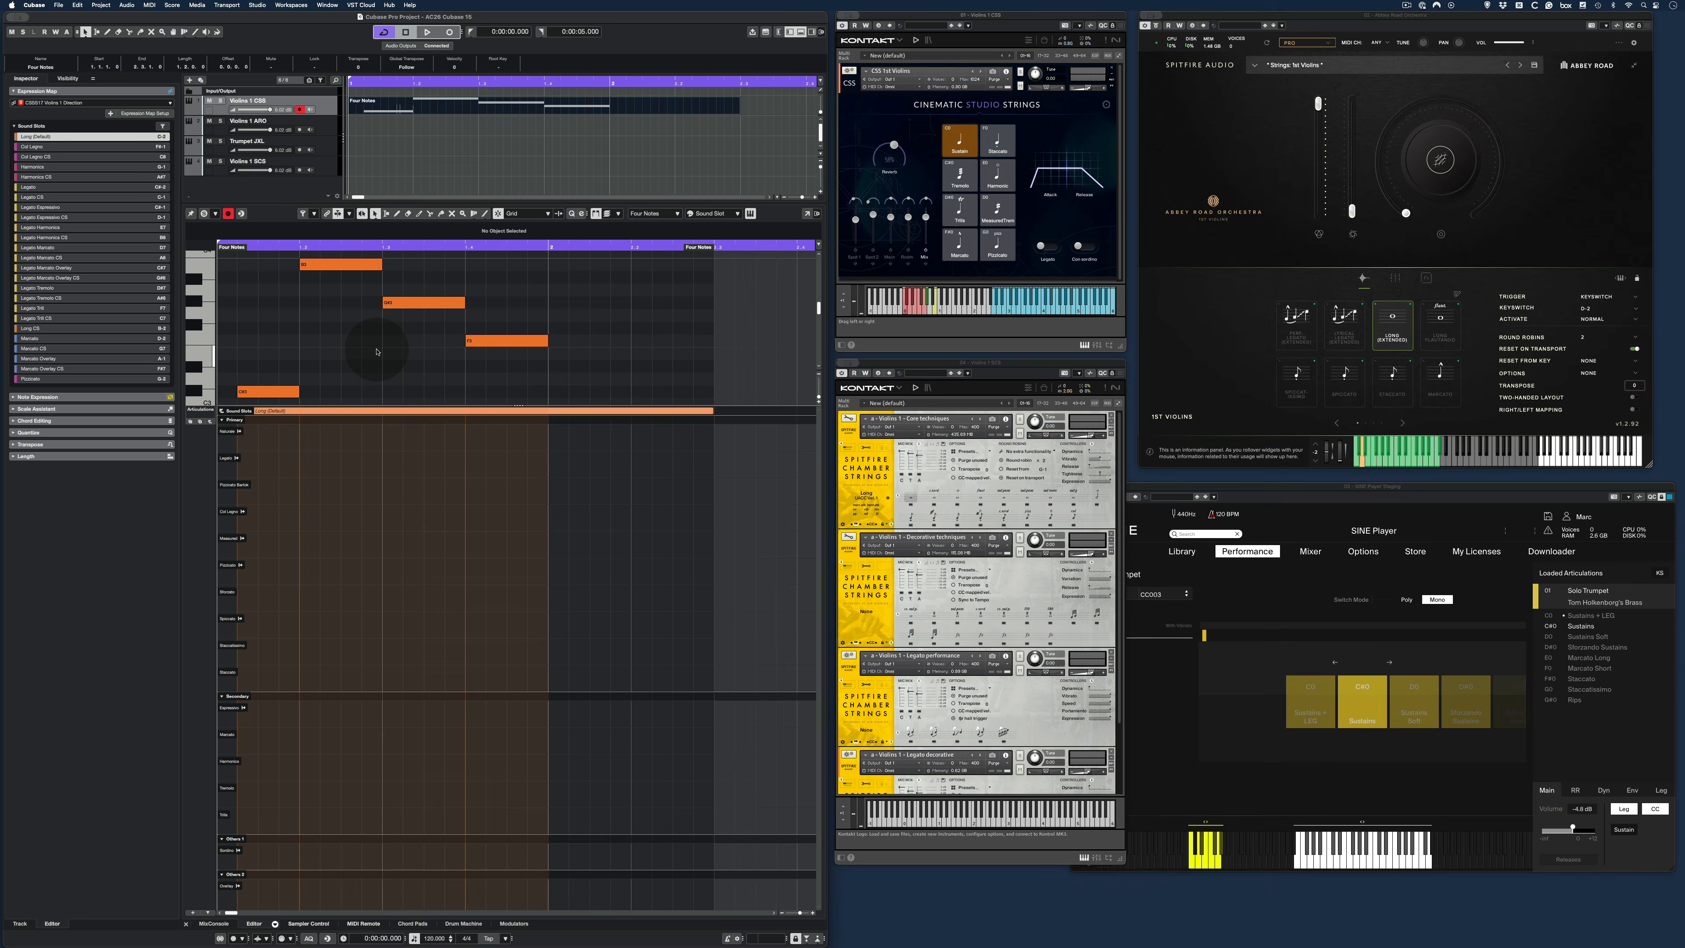
{"action": "left_click", "coordinate": [240, 464]}
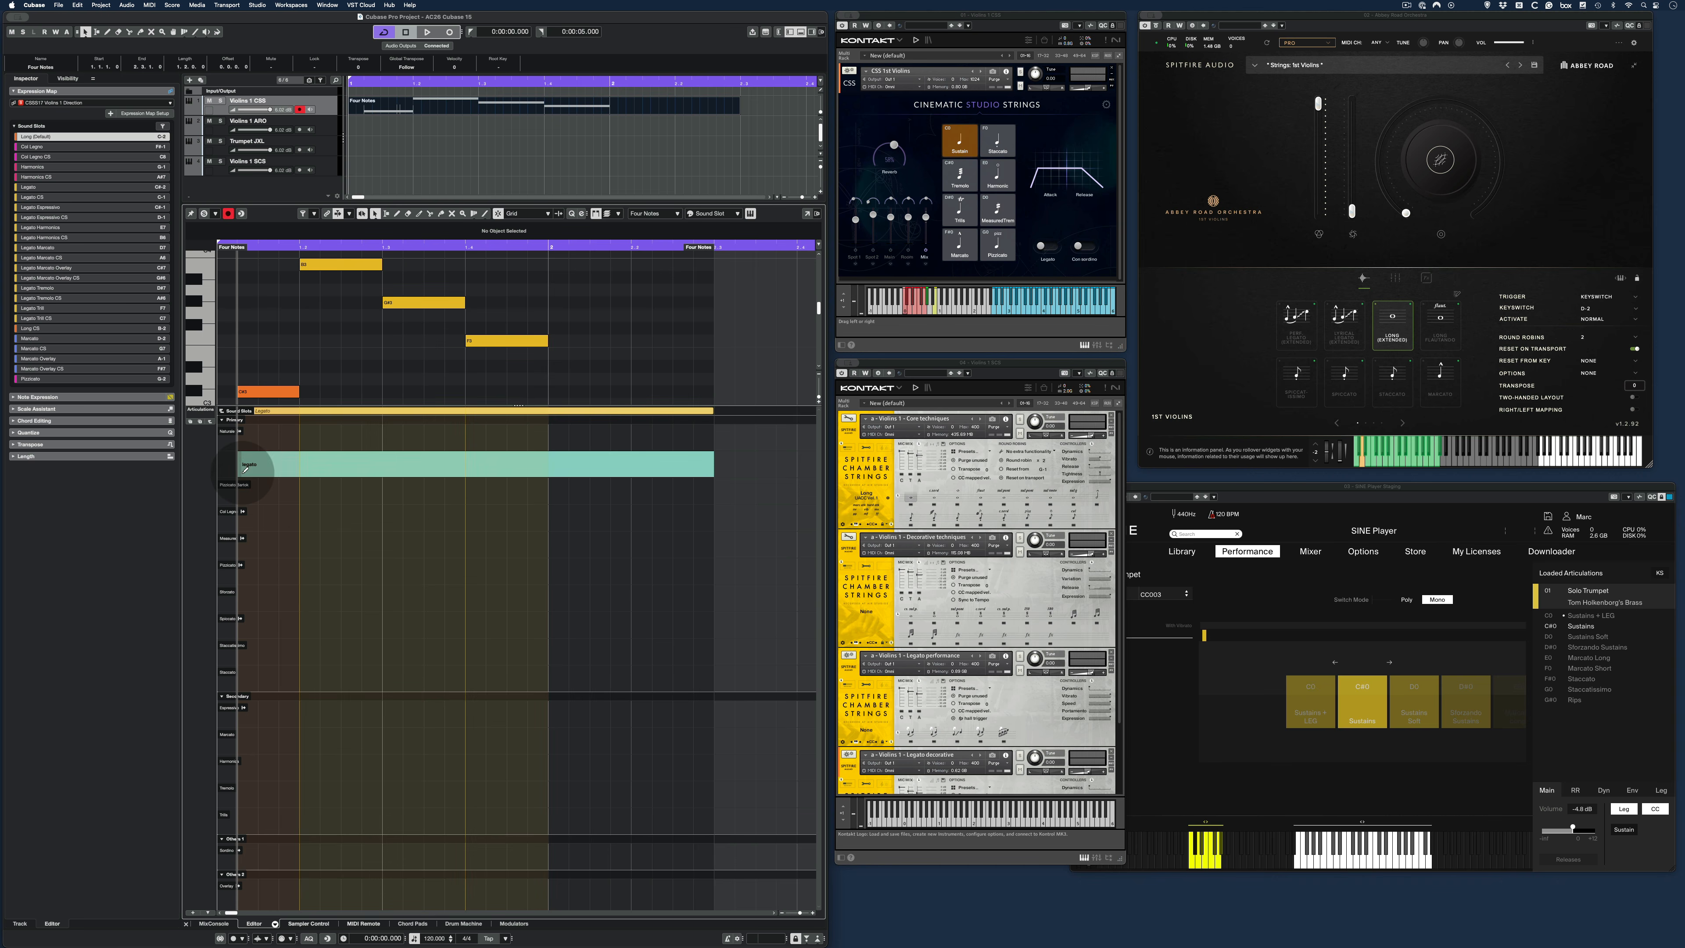
{"action": "left_click", "coordinate": [300, 568]}
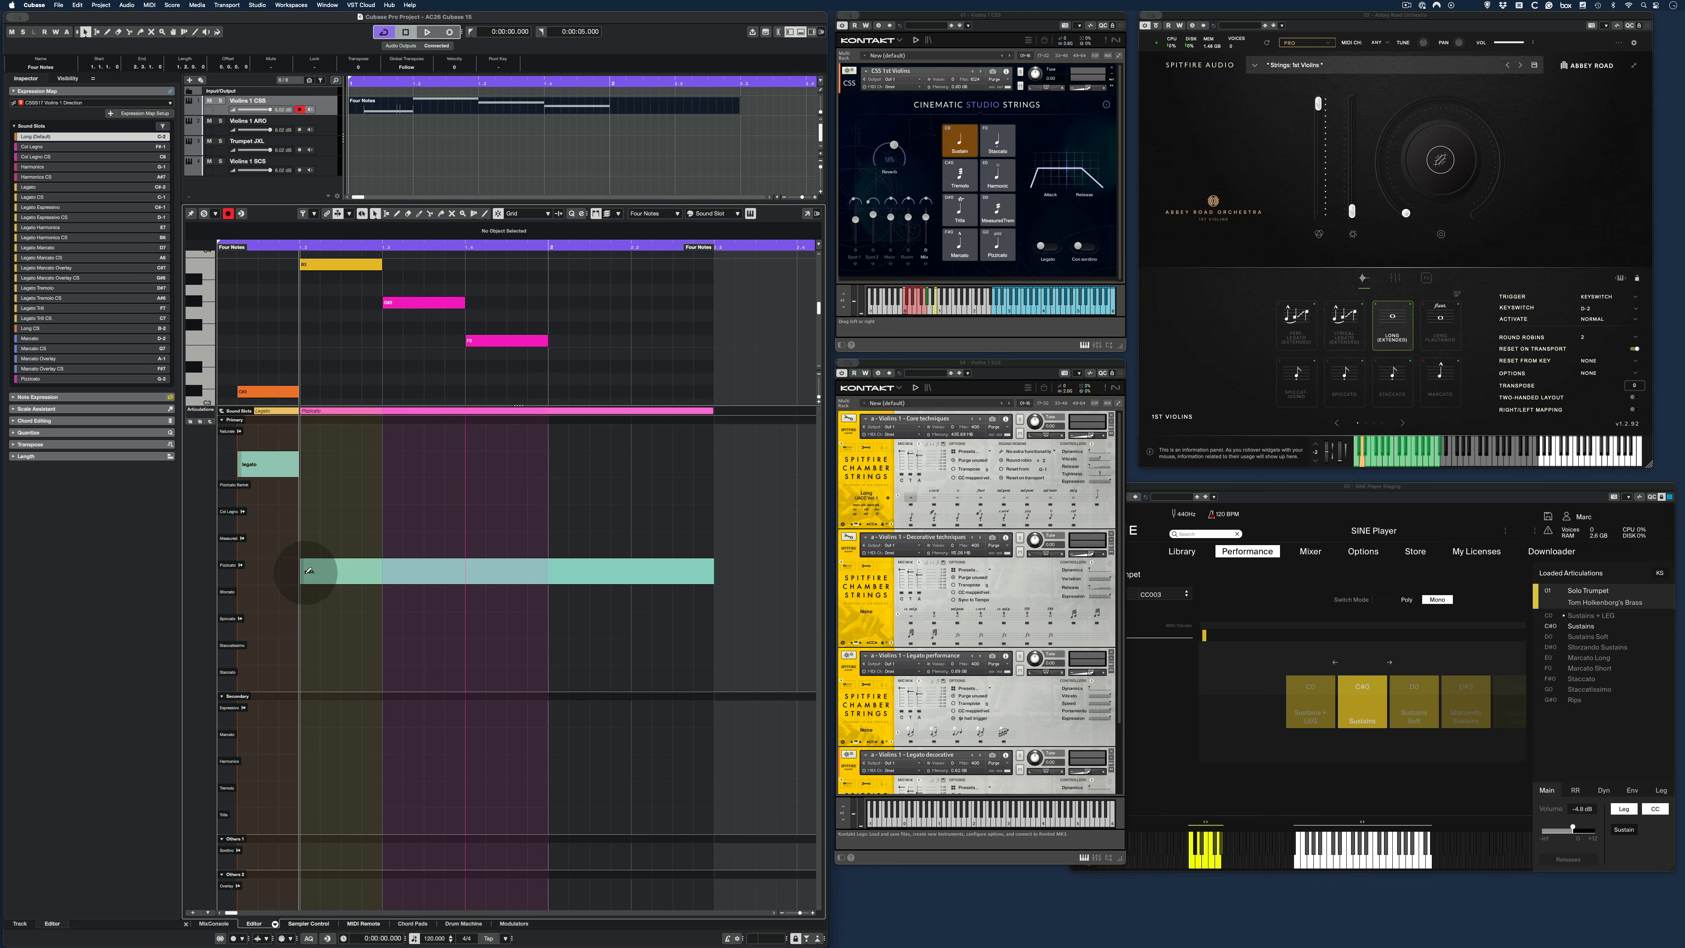
{"action": "left_click", "coordinate": [395, 681]}
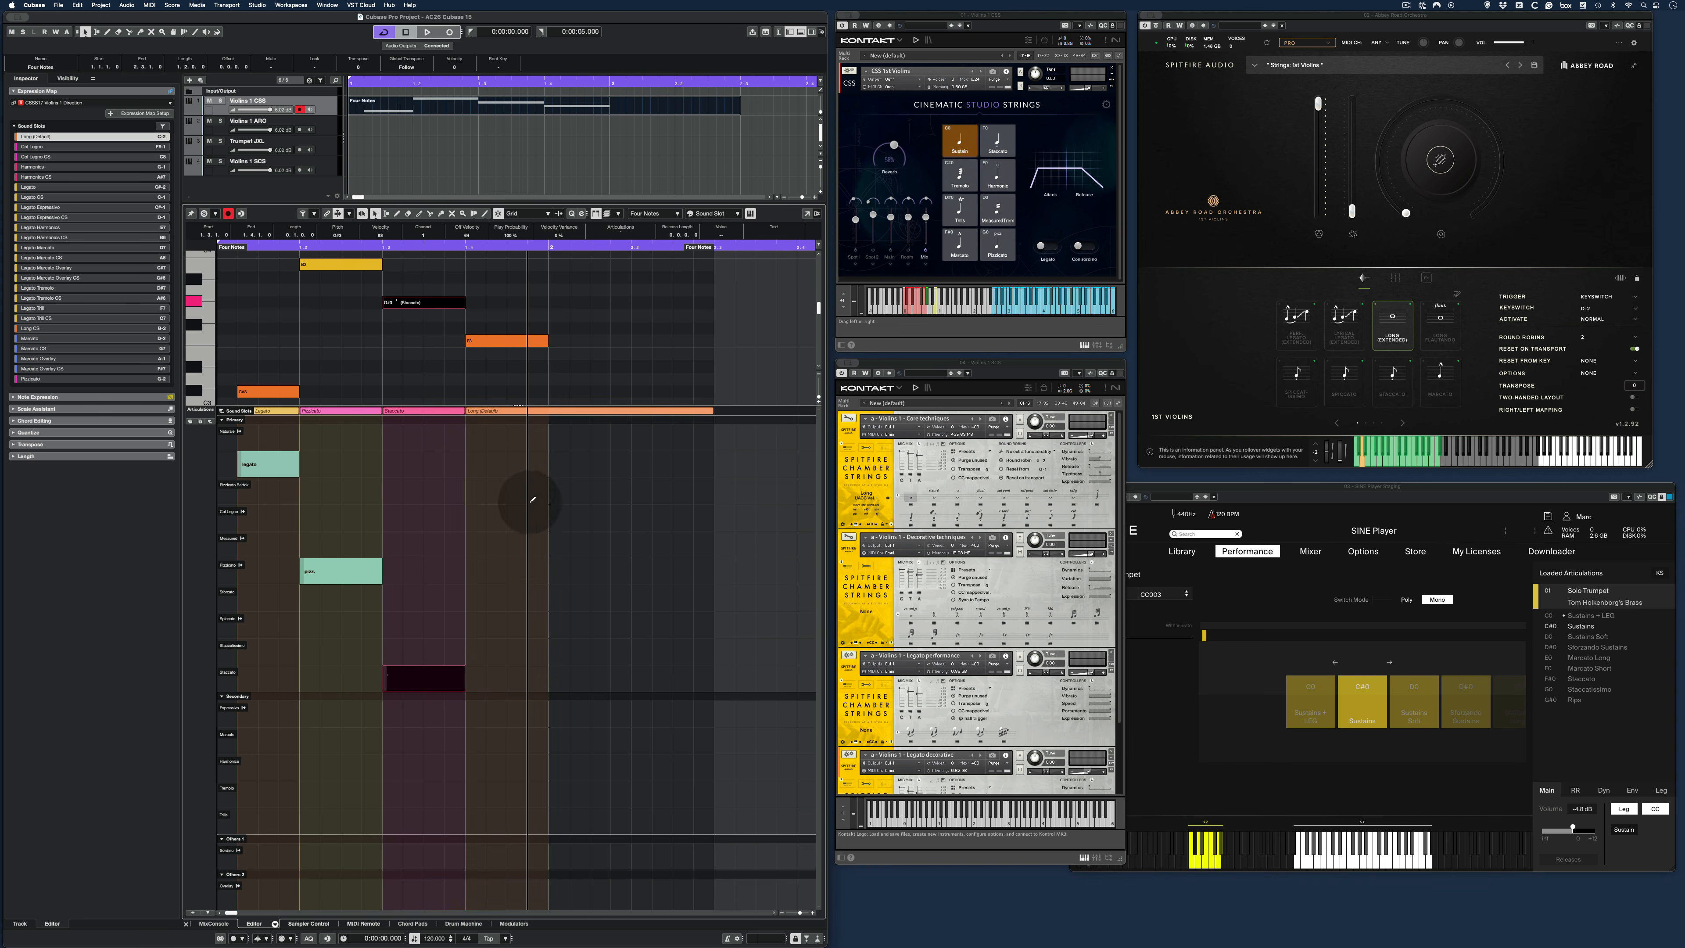
{"action": "left_click", "coordinate": [481, 433]}
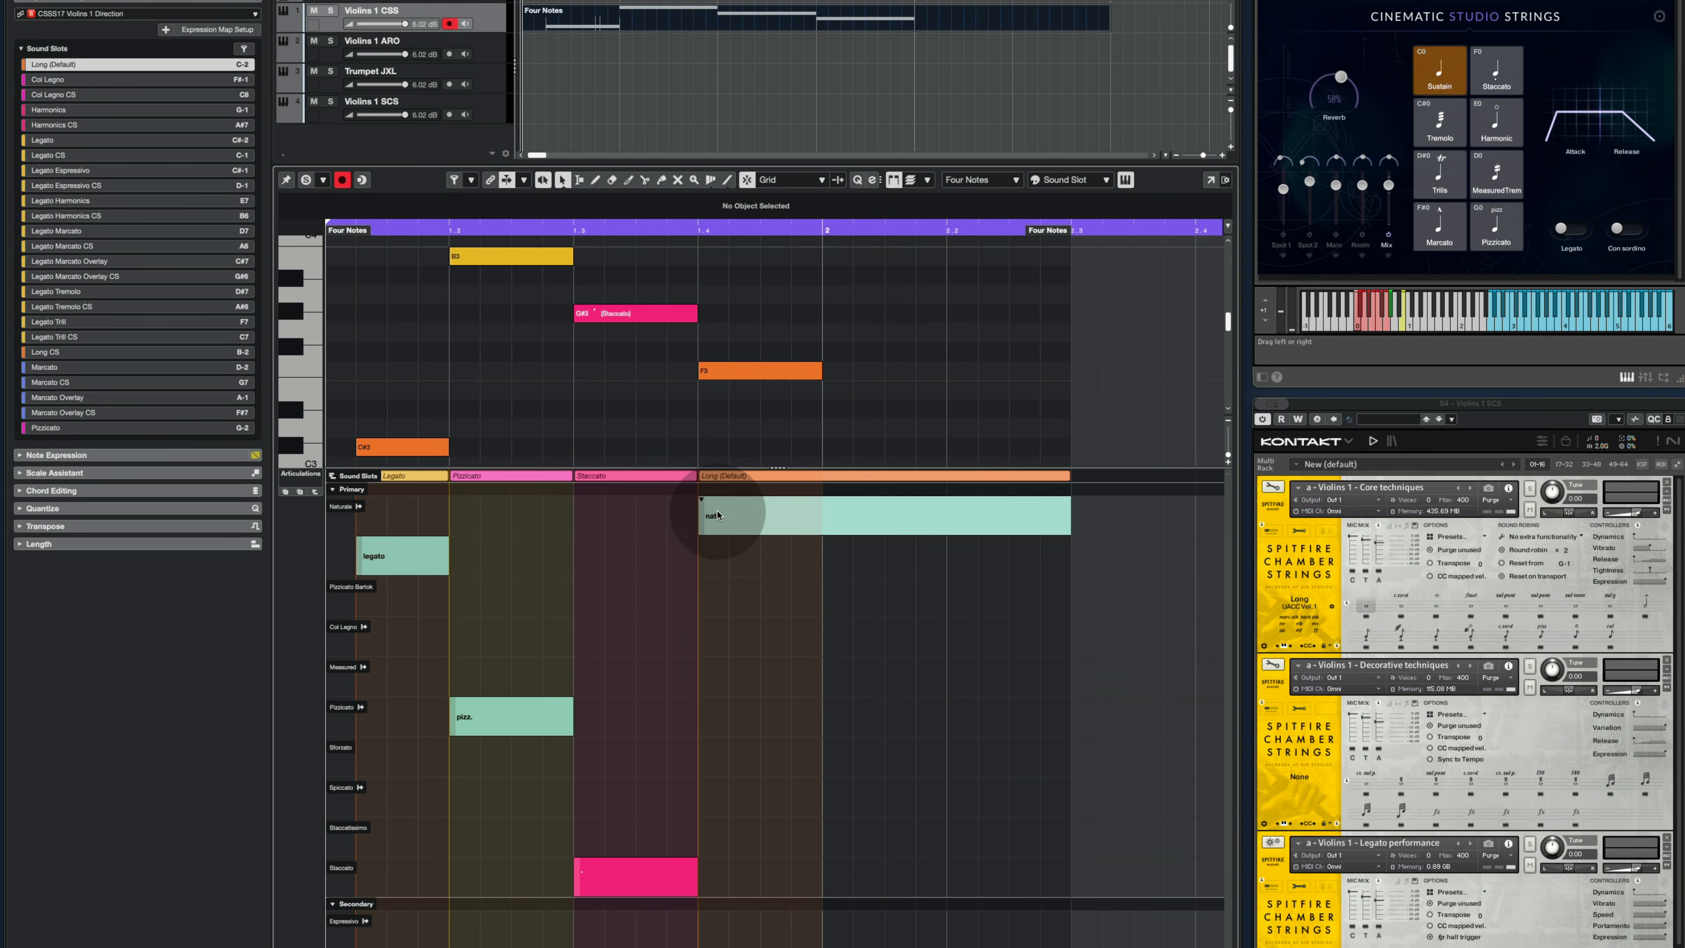
{"action": "key", "text": "space"}
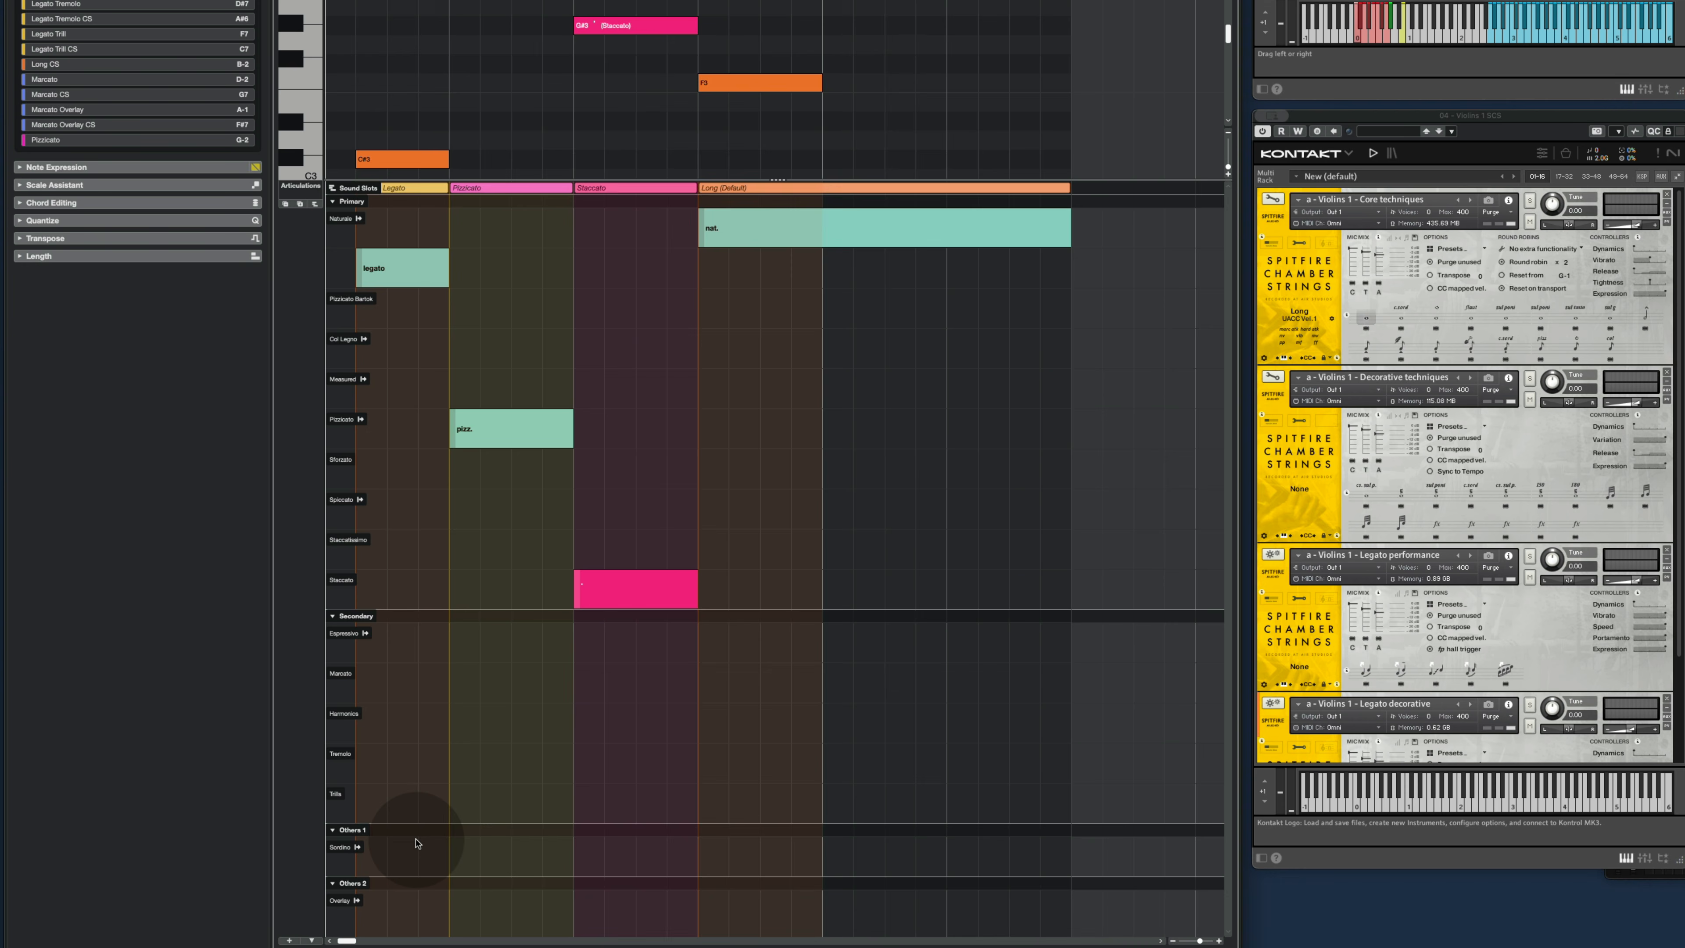
Apply the Sordino and Expressivo articulations across the whole part, playing it back after each addition.
{"action": "left_click", "coordinate": [378, 858]}
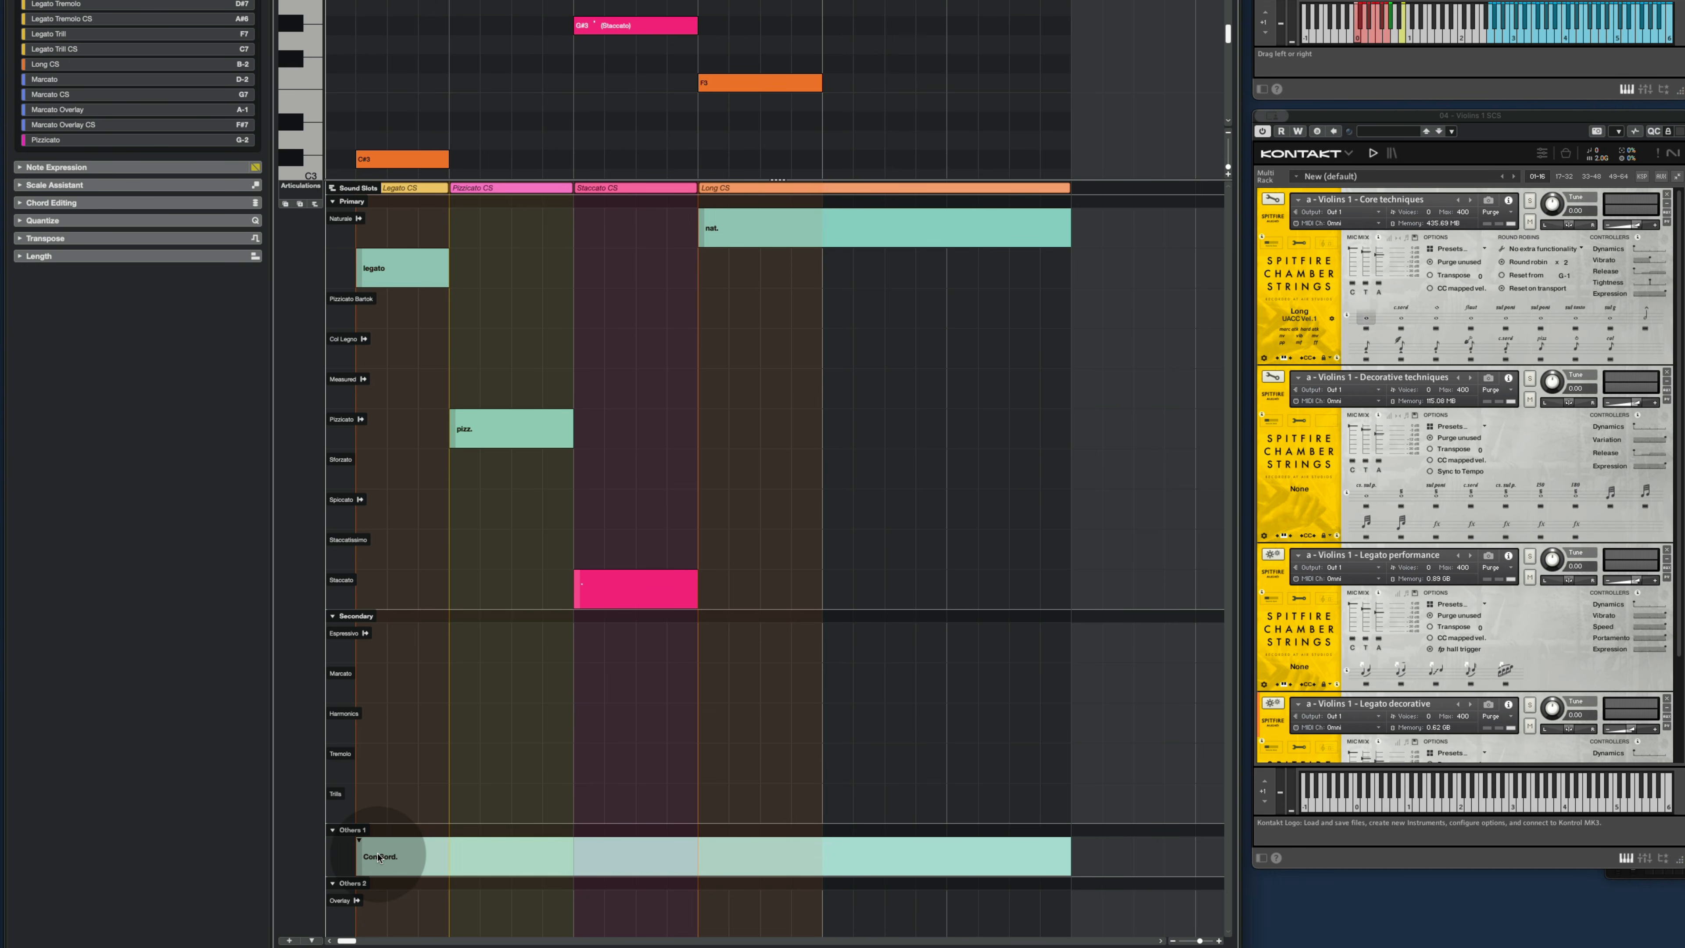
{"action": "key", "text": "space"}
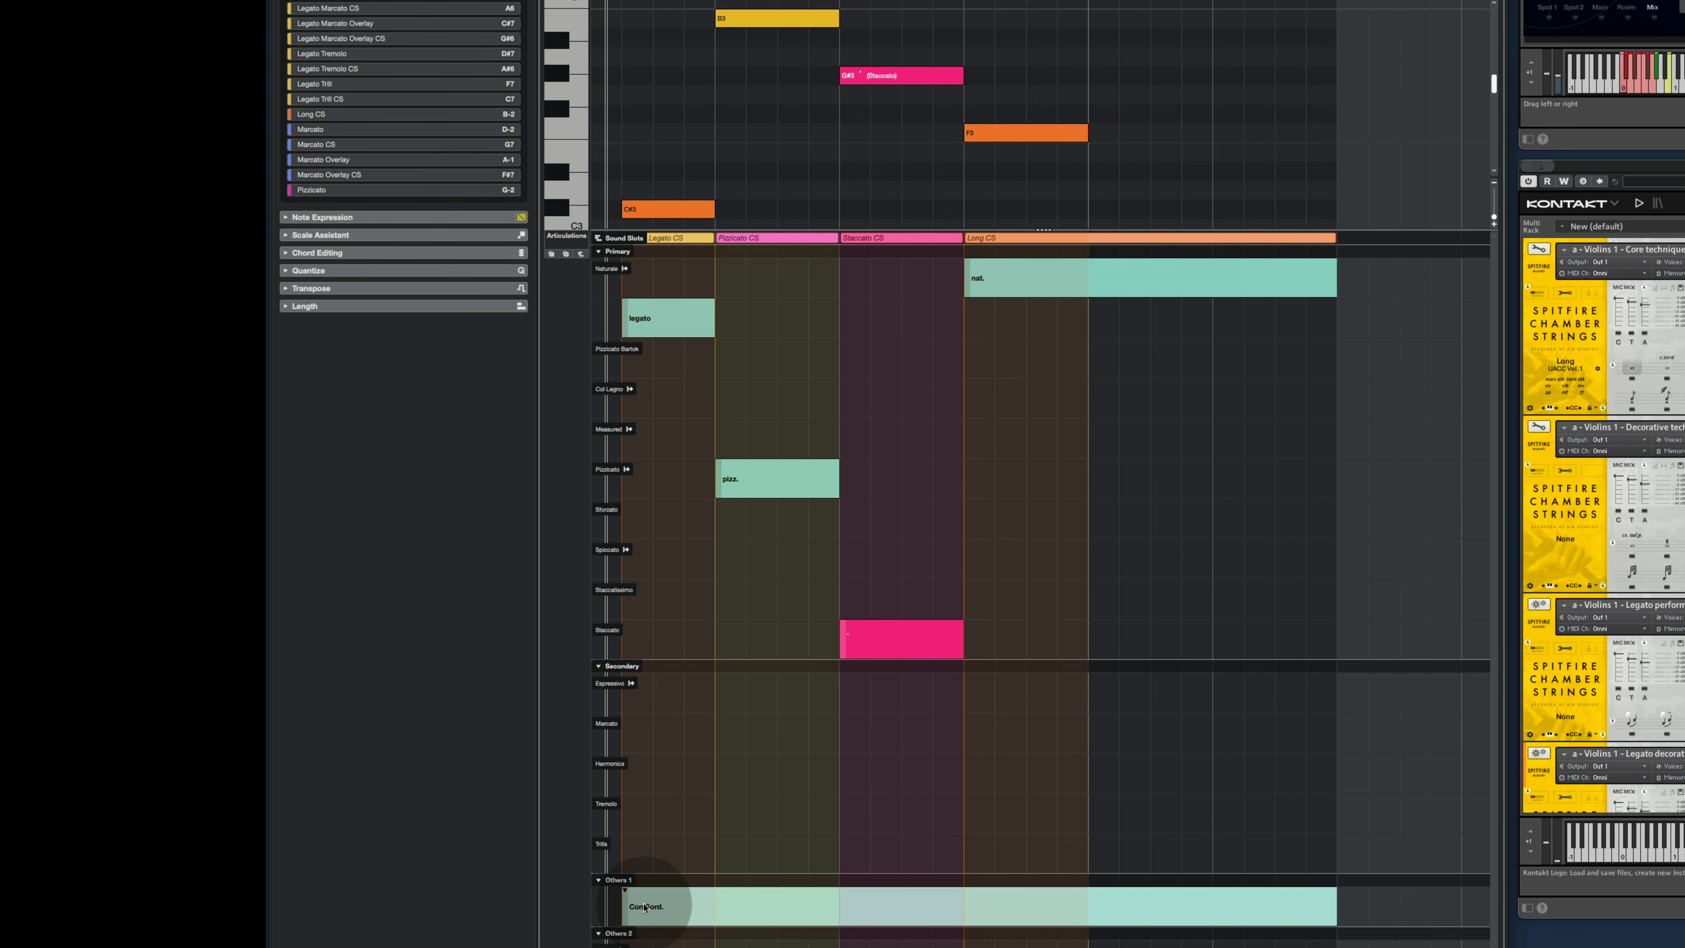
{"action": "left_click", "coordinate": [642, 692]}
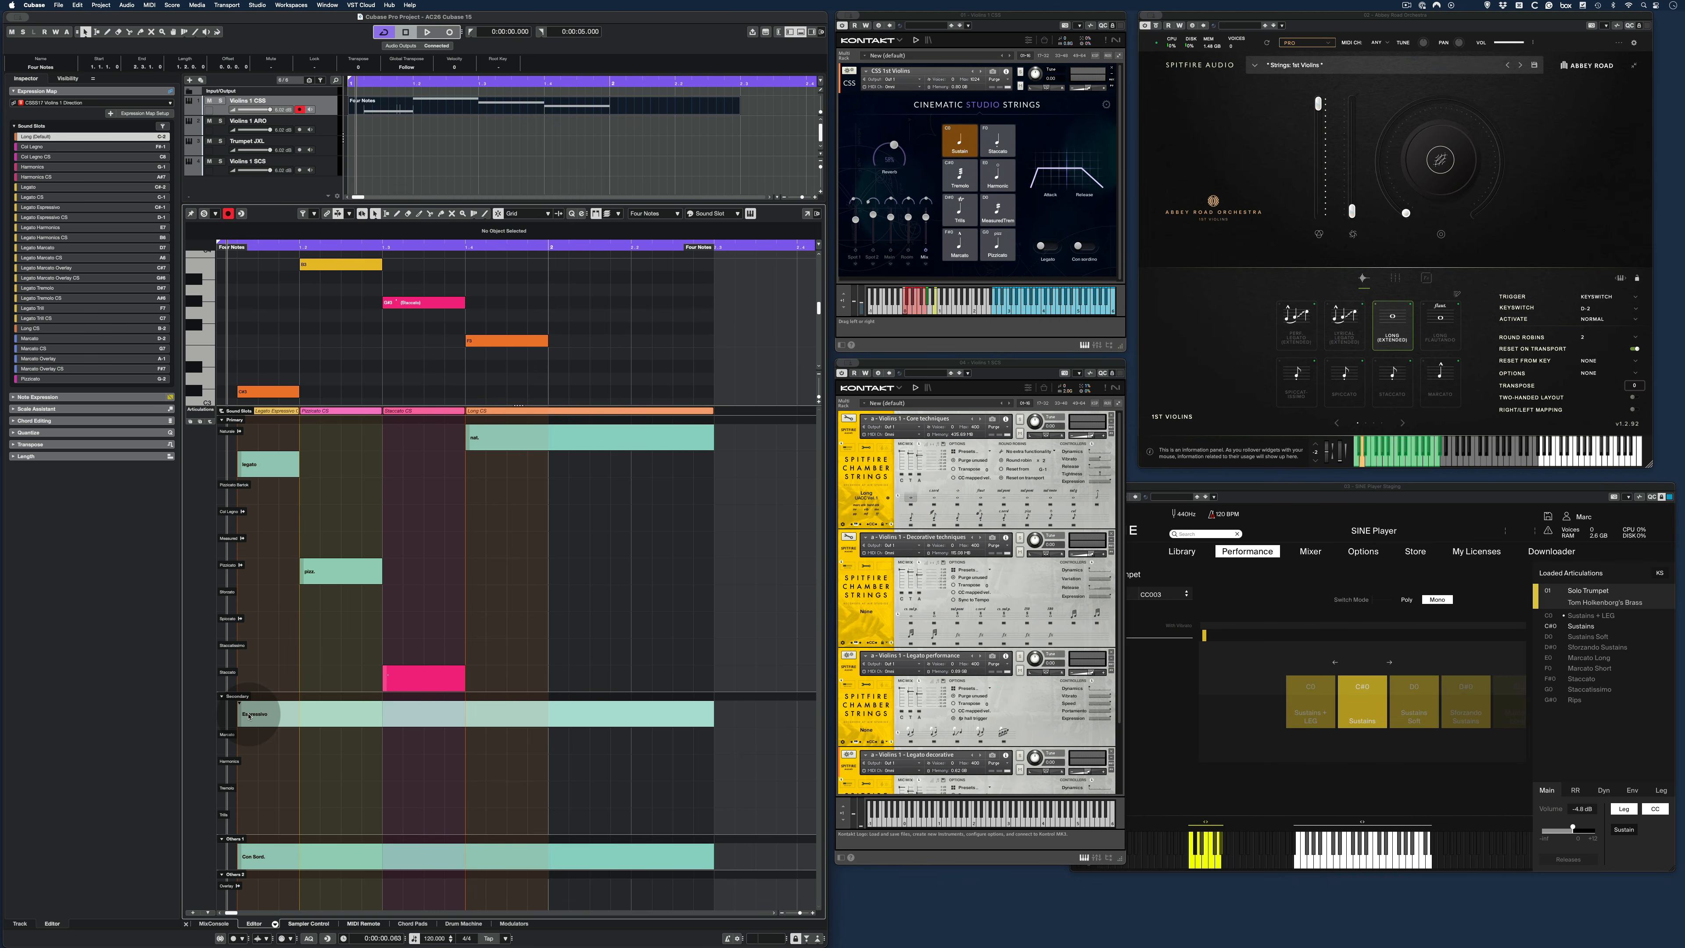
{"action": "key", "text": "space"}
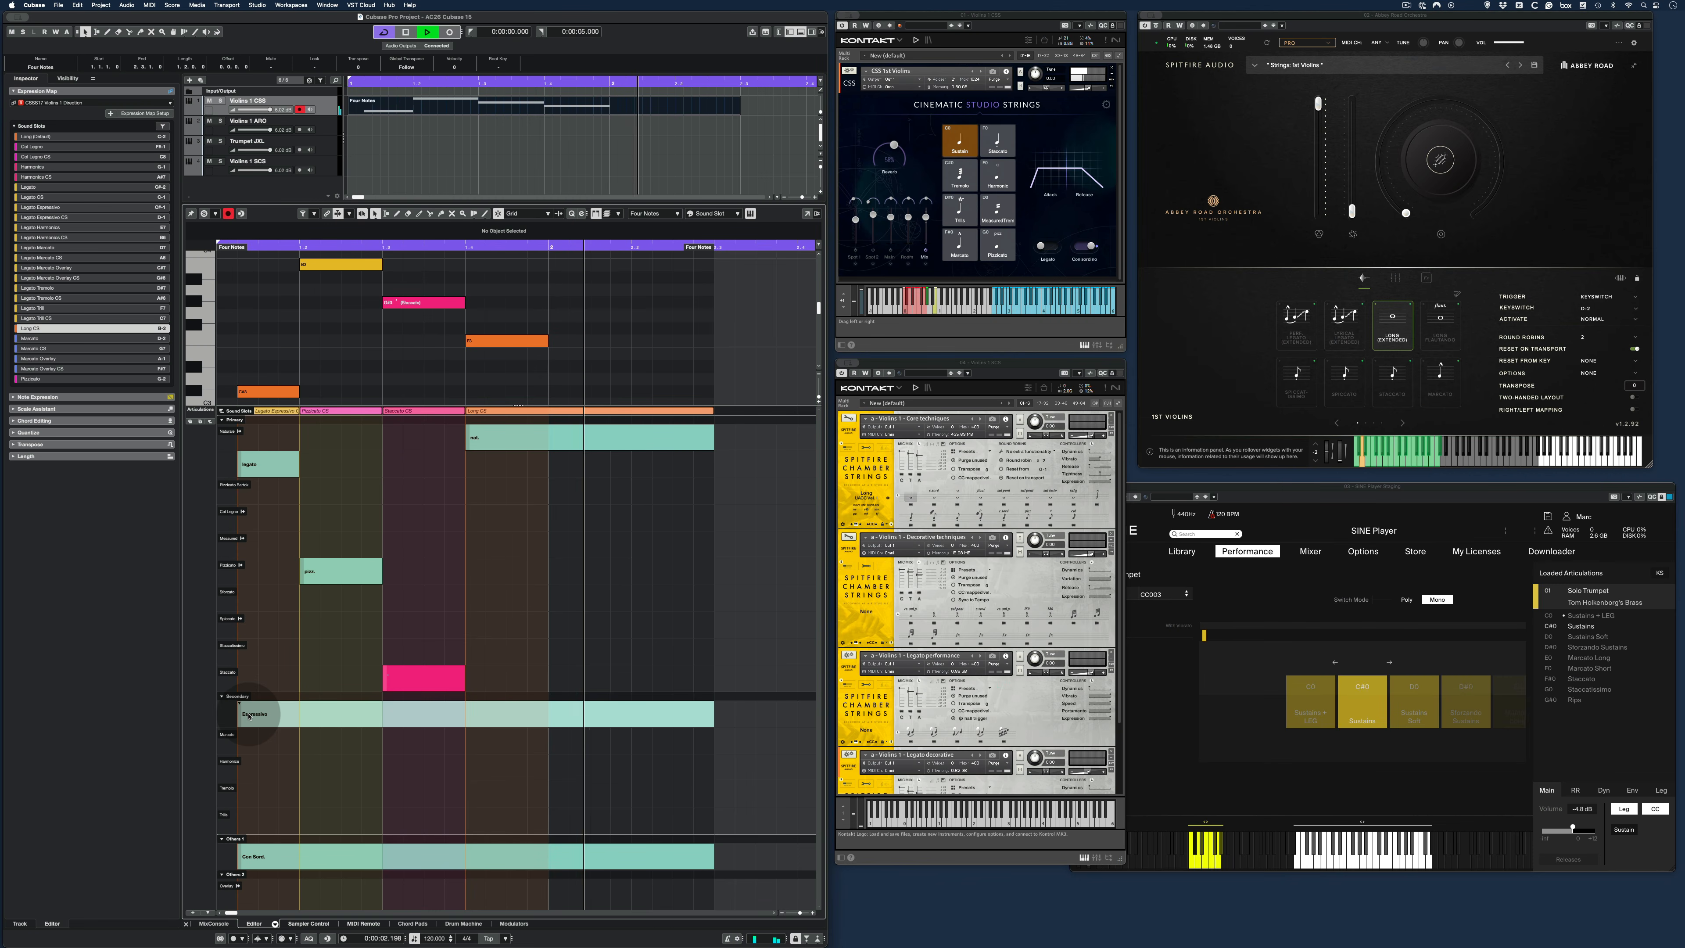
{"action": "key", "text": "space"}
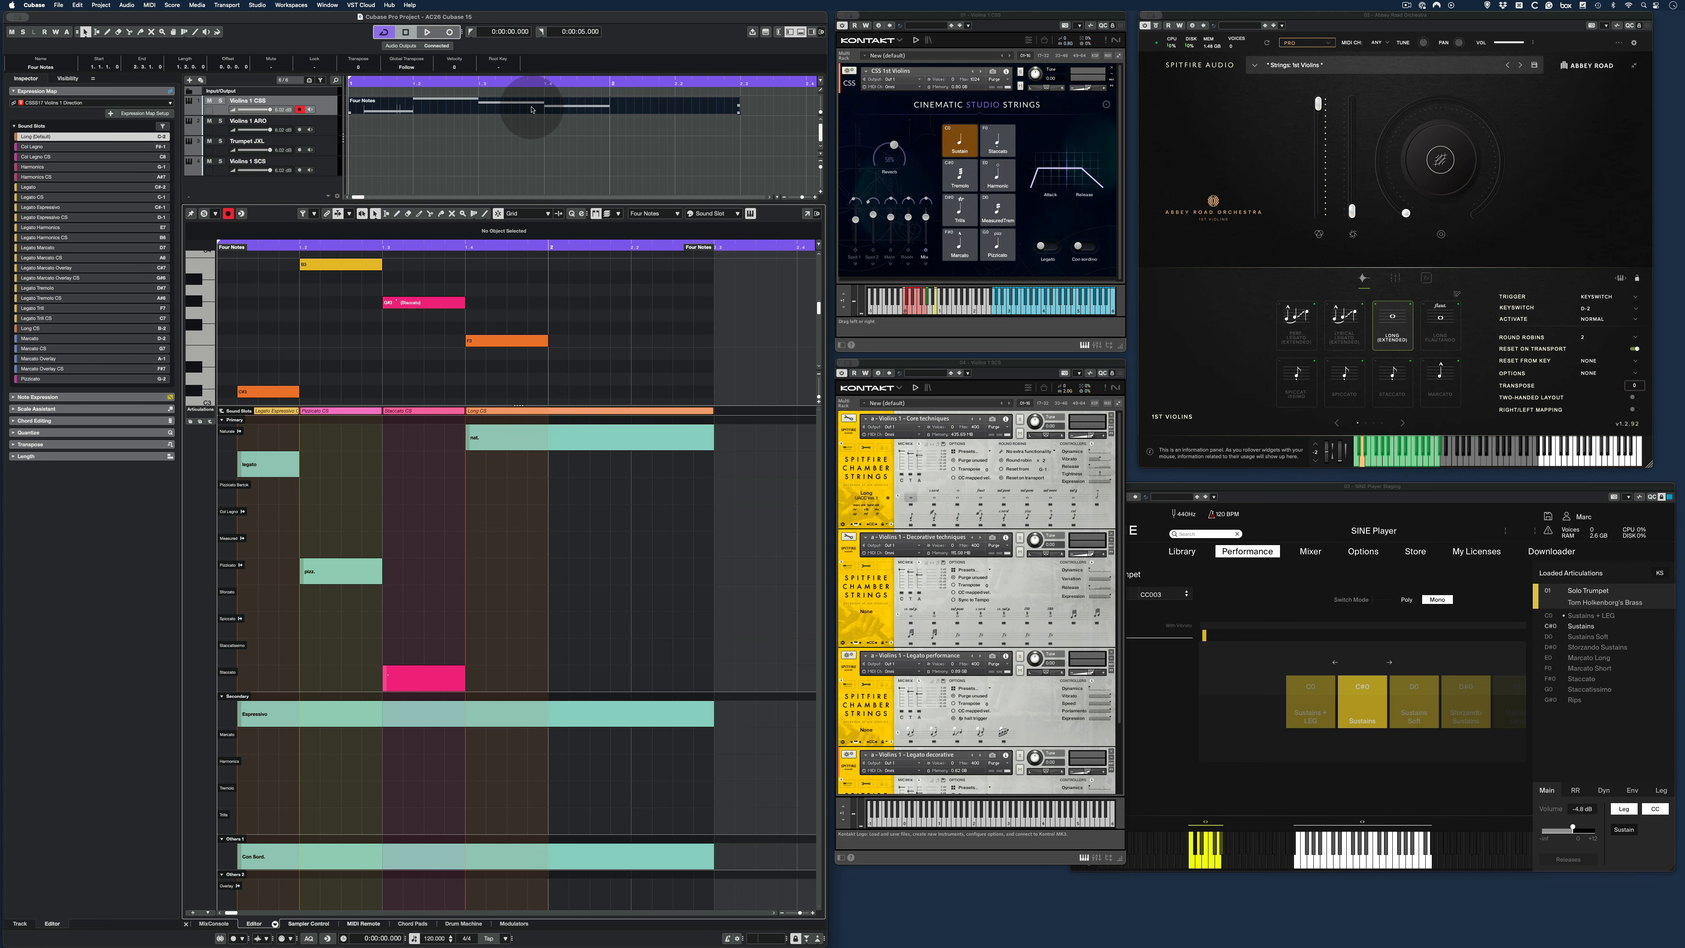
Move the Four Notes part to the Violins 1 ARO track and play it with that library.
{"action": "left_click_drag", "start_coordinate": [531, 109], "coordinate": [529, 125]}
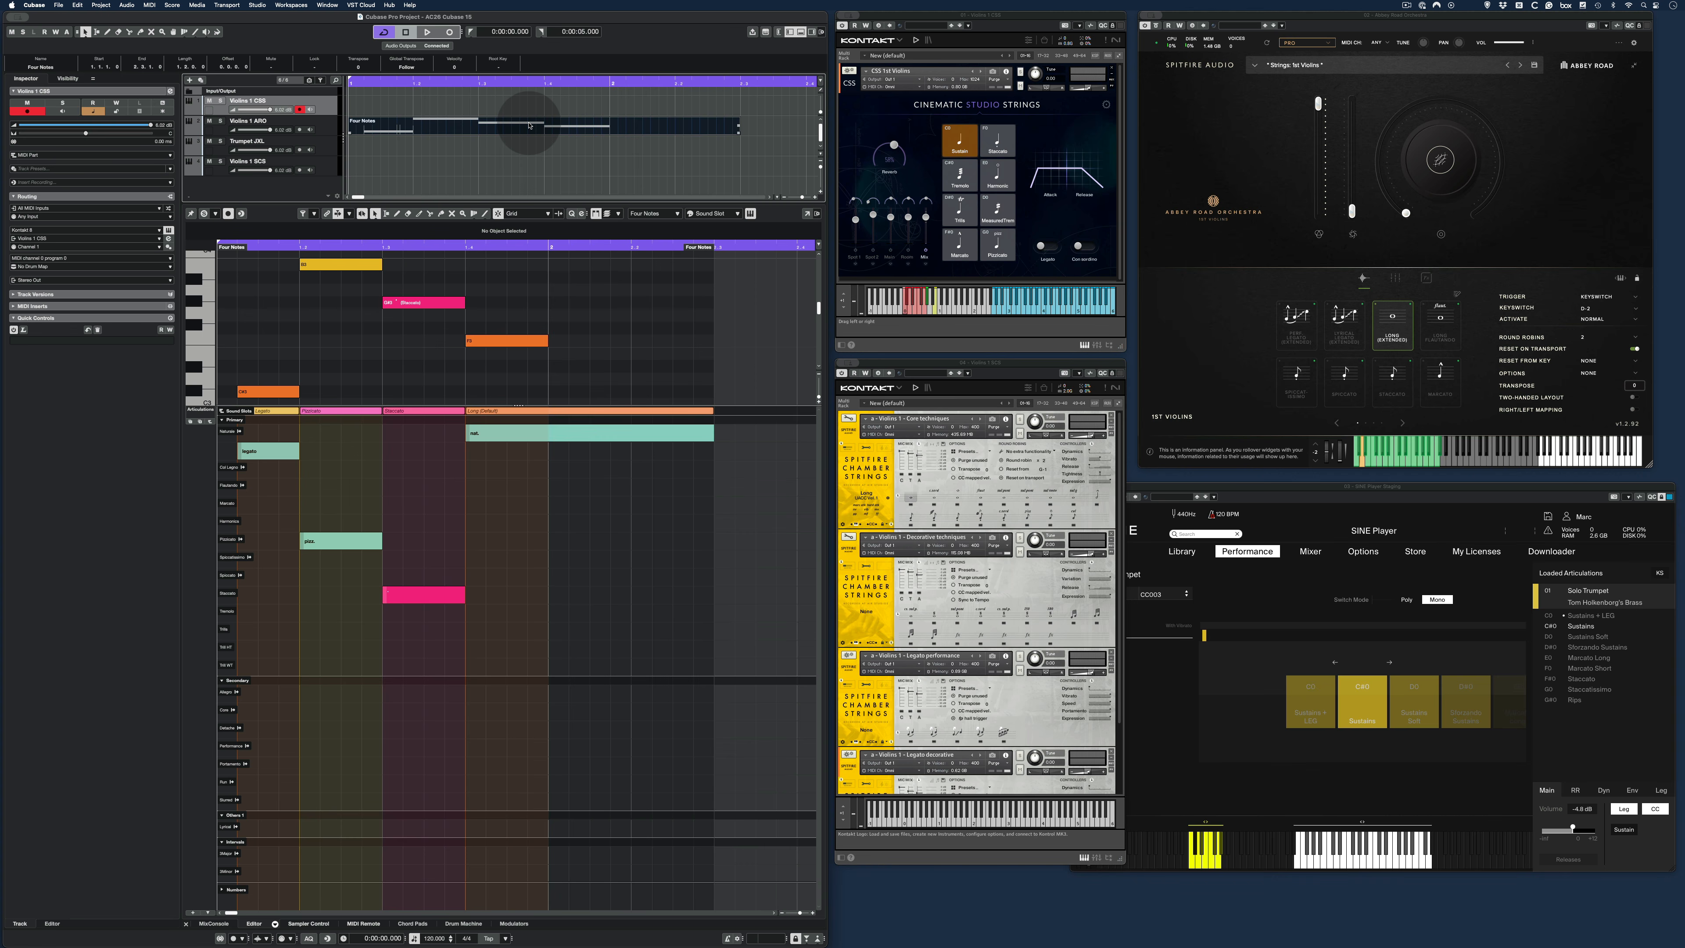
{"action": "double_click", "coordinate": [526, 131]}
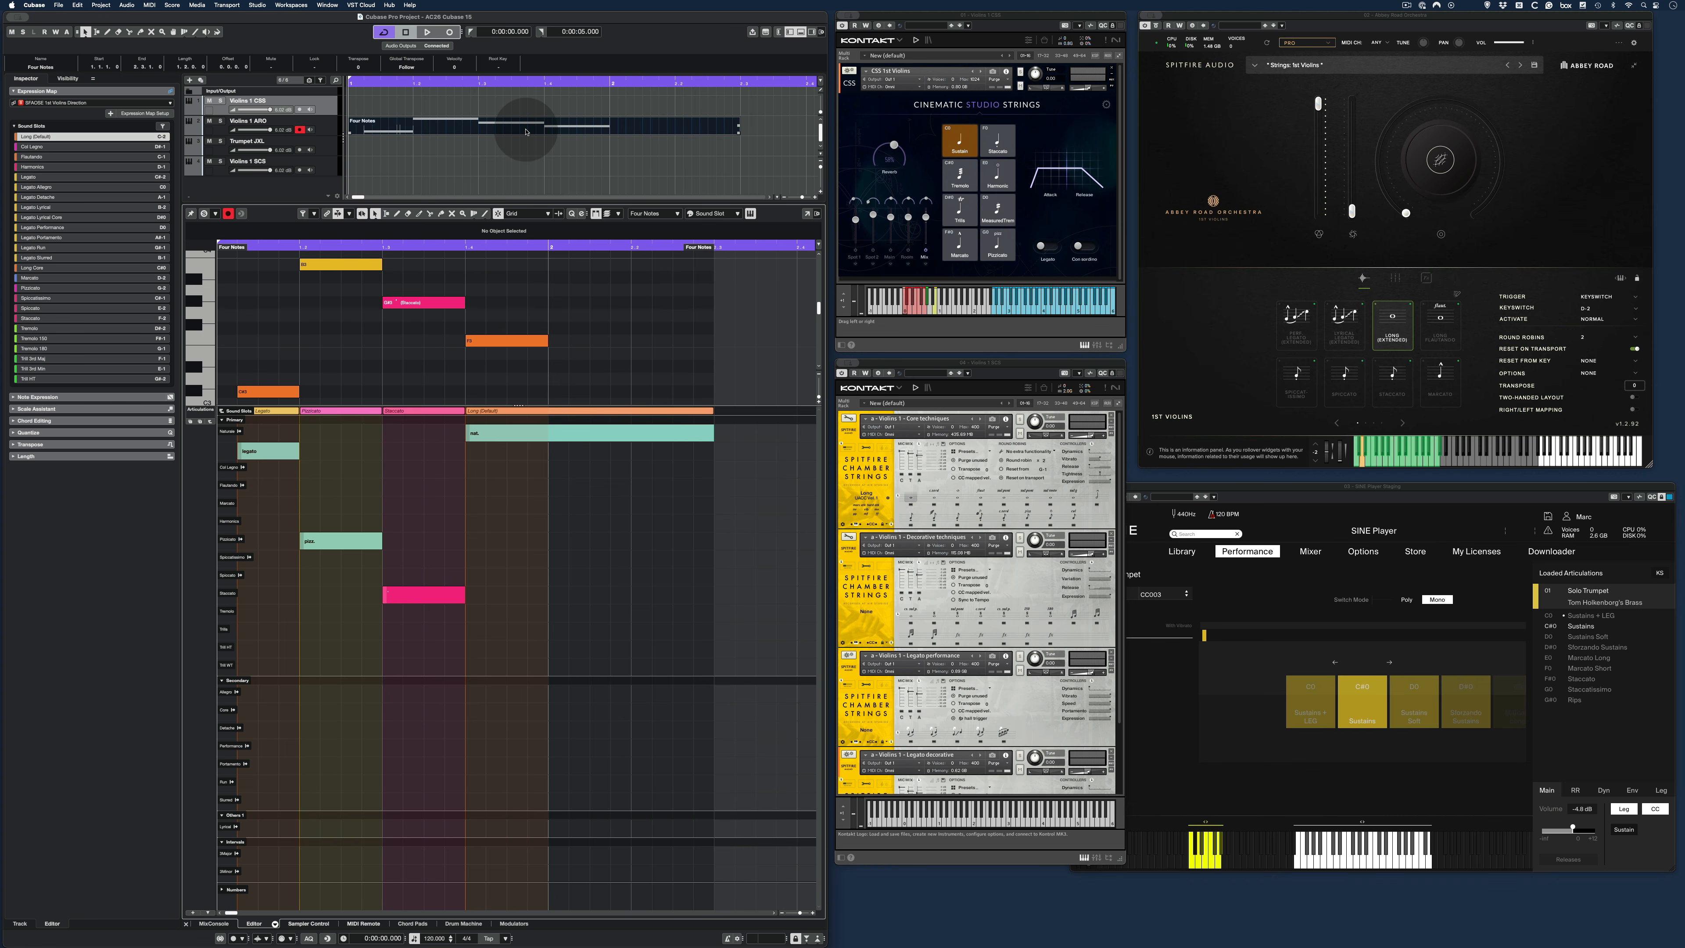
{"action": "key", "text": "space"}
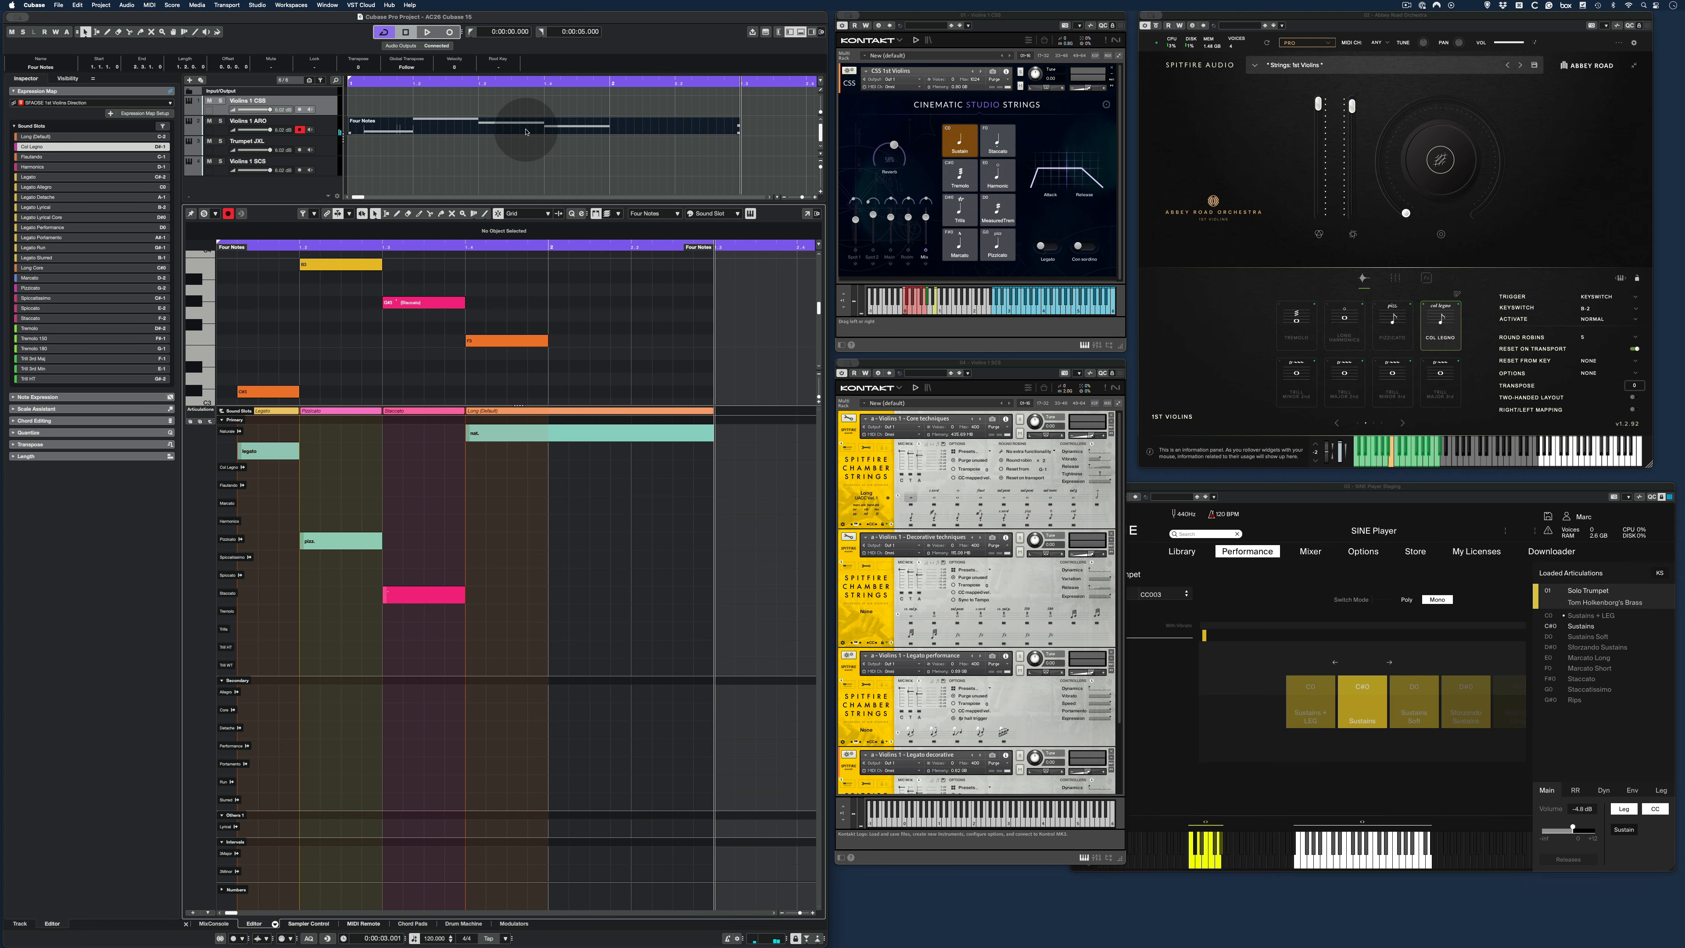
{"action": "key", "text": "period"}
Move the Four Notes part to the Trumpet JXL track and play it with the trumpet.
{"action": "left_click_drag", "start_coordinate": [527, 132], "coordinate": [524, 150]}
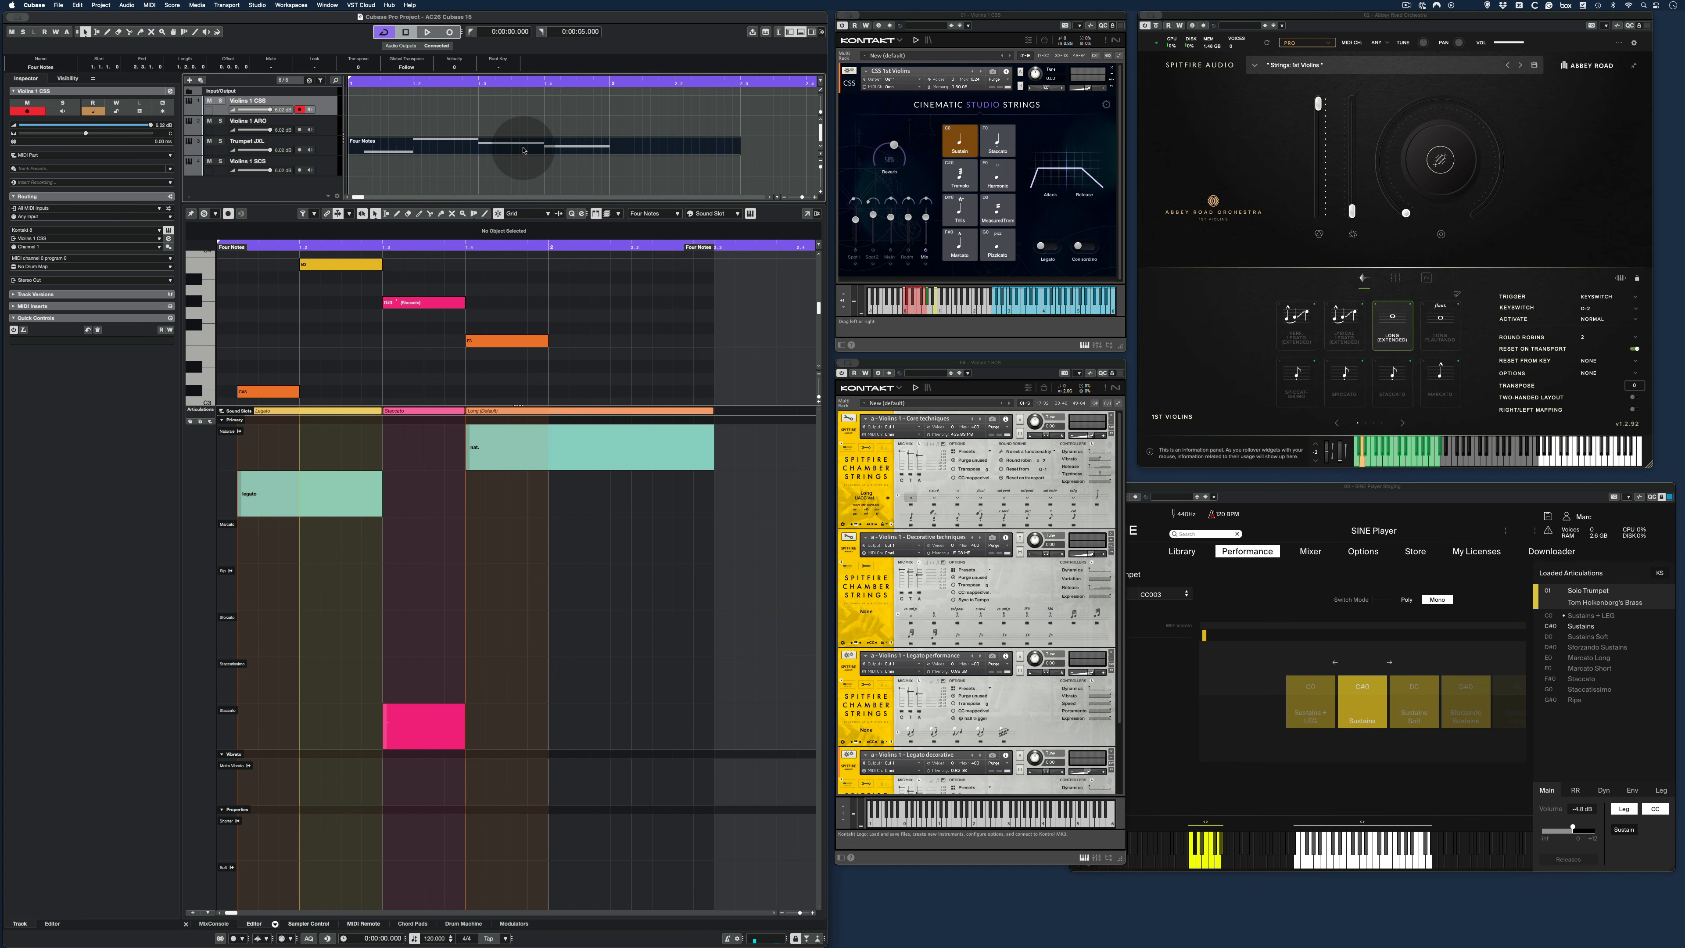
{"action": "left_click", "coordinate": [524, 150]}
{"action": "key", "text": "space"}
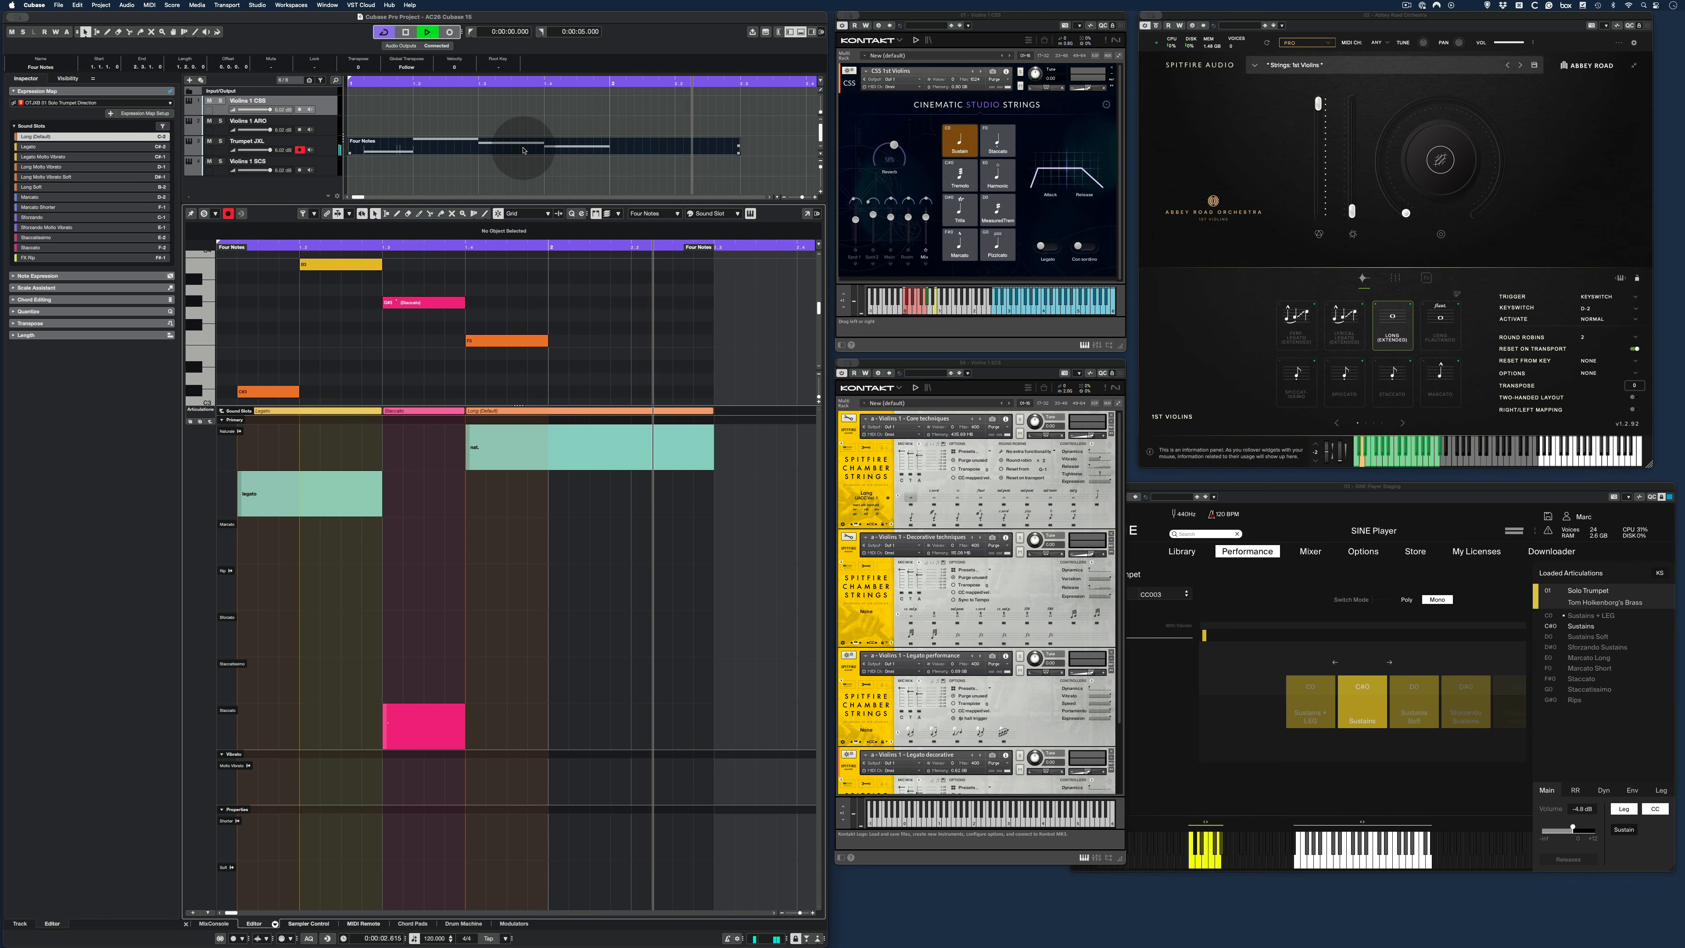
{"action": "key", "text": "KP_Decimal"}
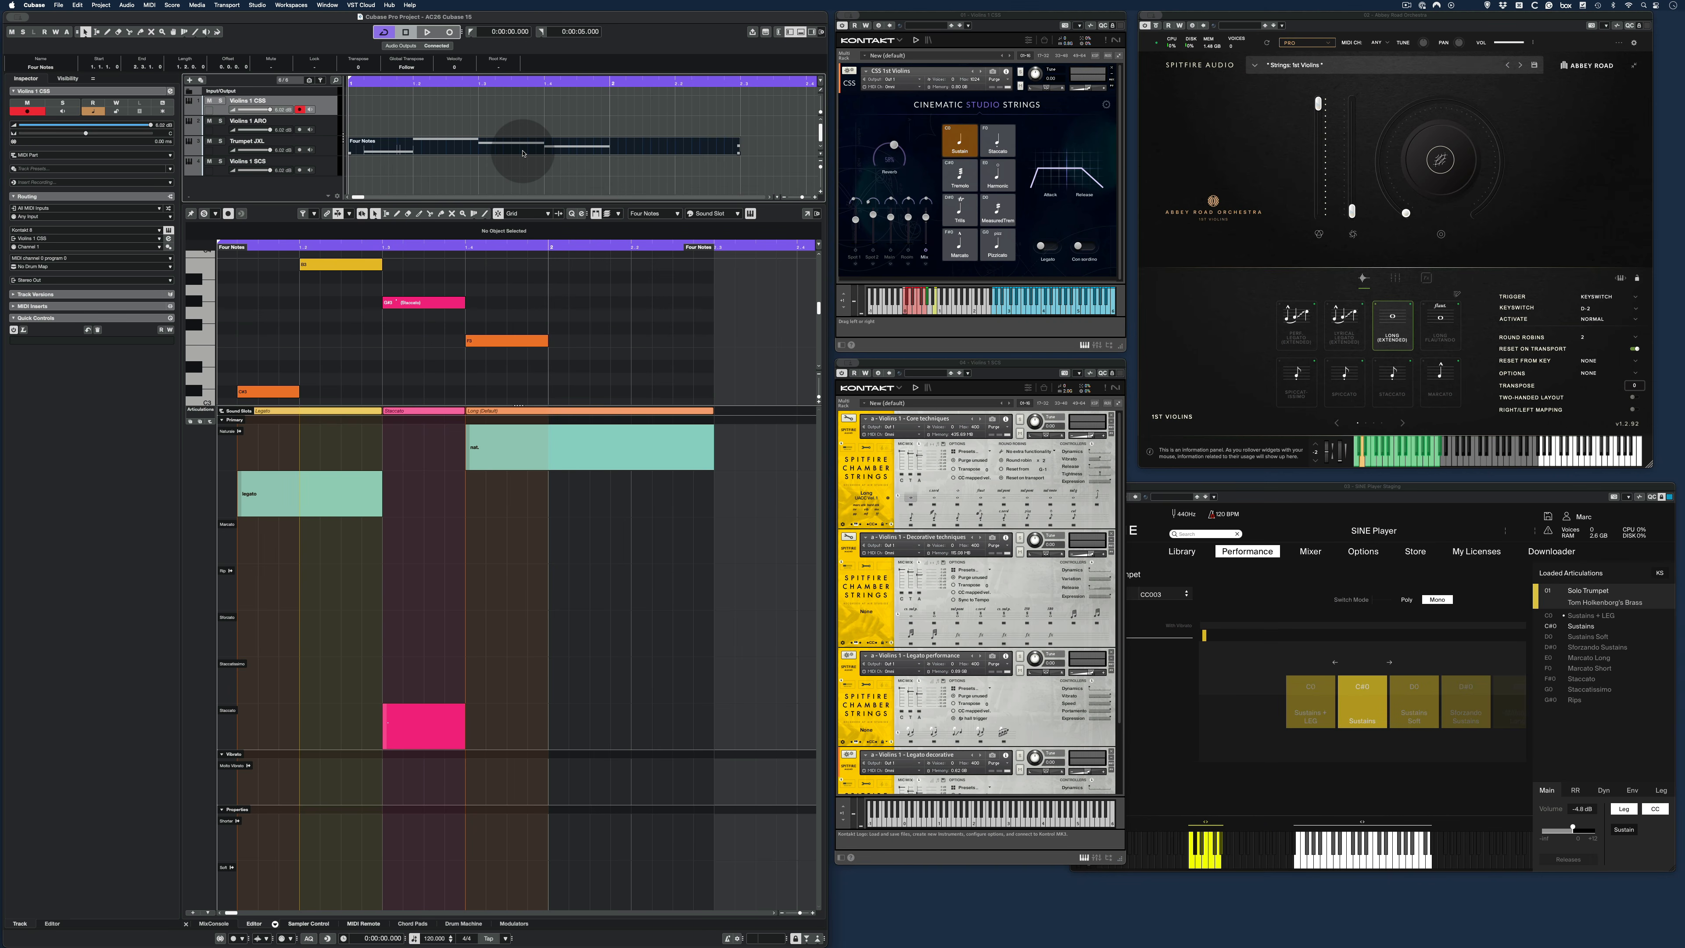
Move the part to the Violins 1 SCS track and make Legato the default sound slot of SFCS Violins 1 CB Direction.
{"action": "left_click_drag", "start_coordinate": [523, 153], "coordinate": [521, 170]}
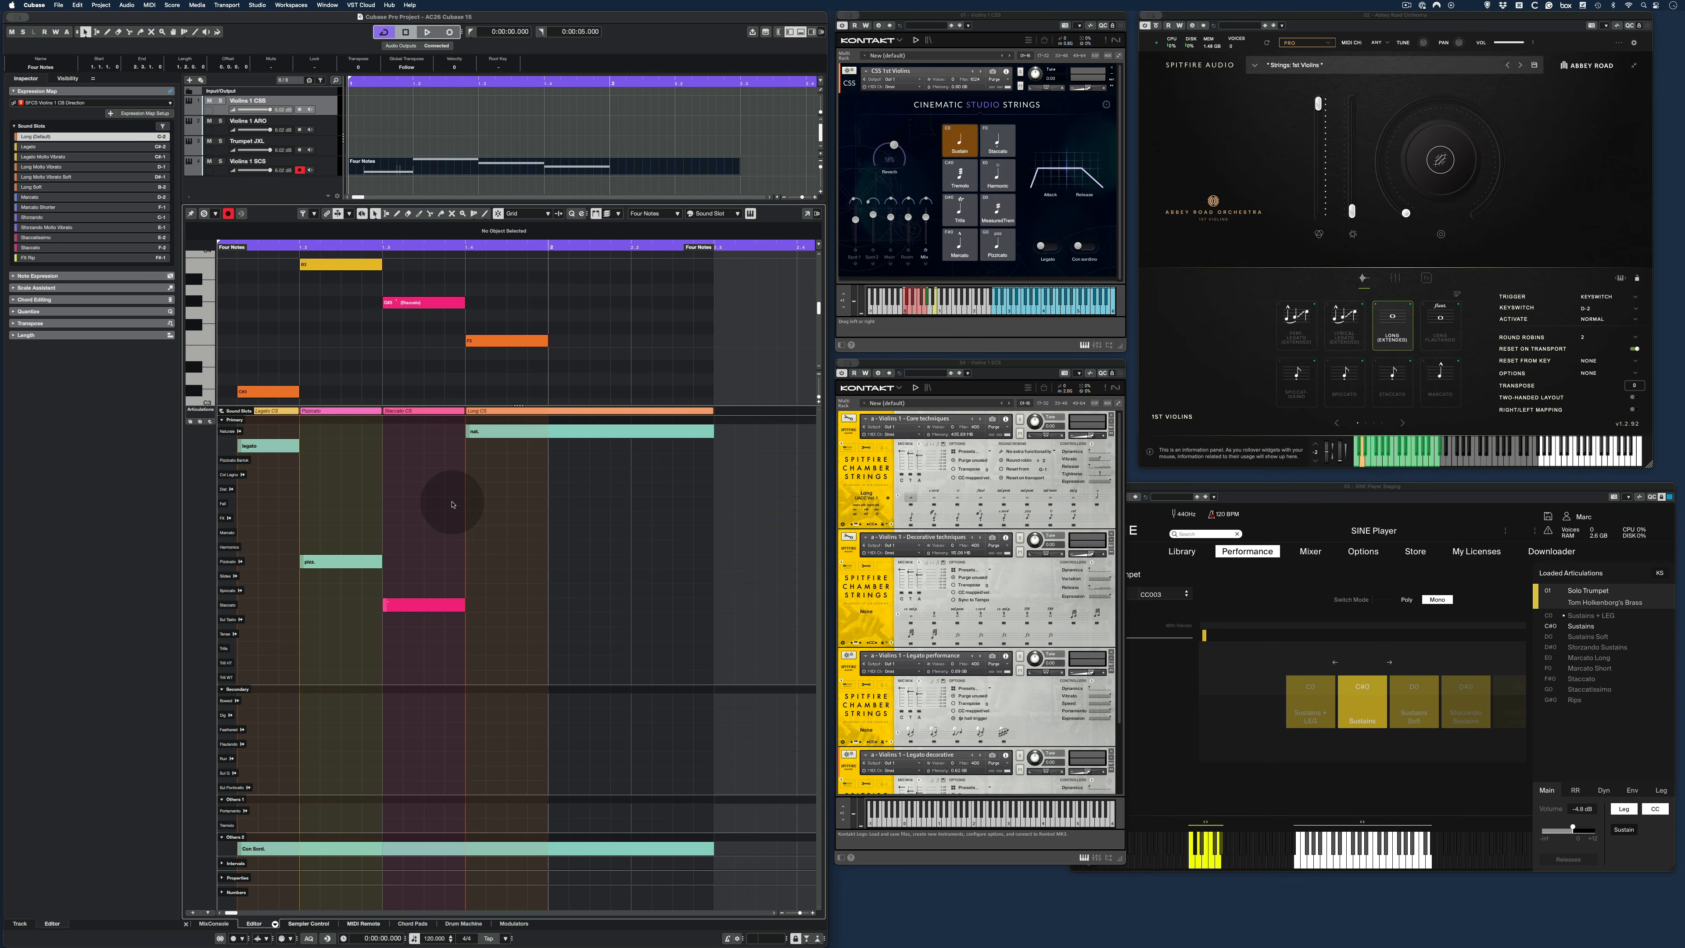
{"action": "key", "text": "alt+1"}
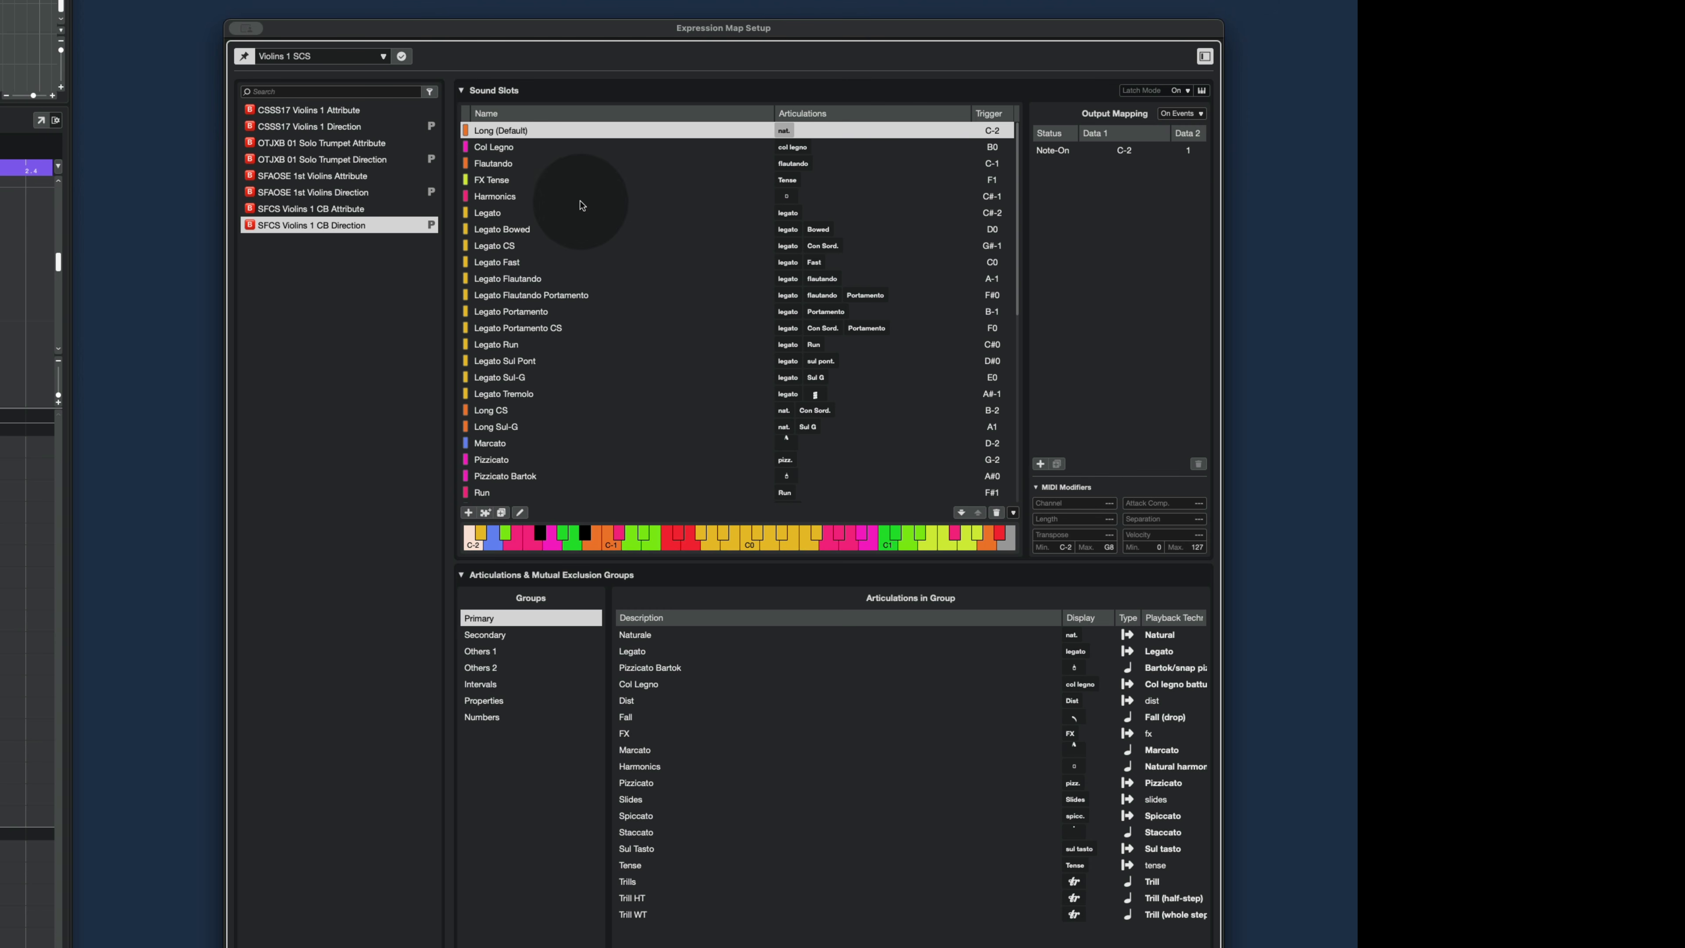
{"action": "left_click", "coordinate": [501, 213]}
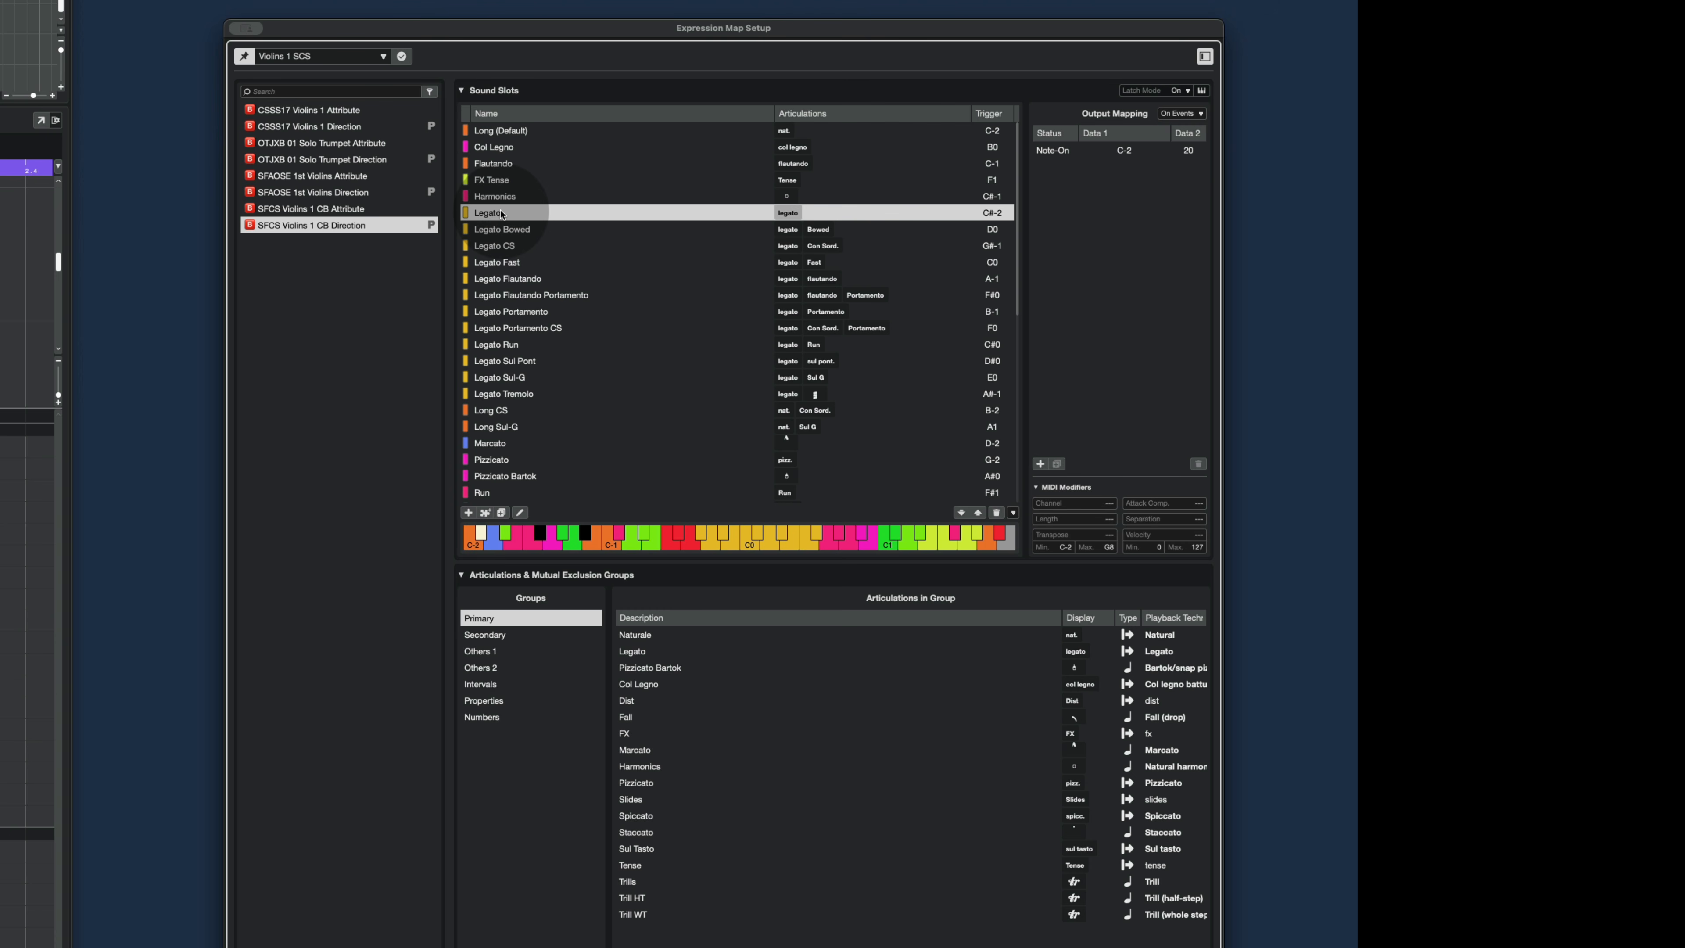
{"action": "right_click", "coordinate": [512, 214]}
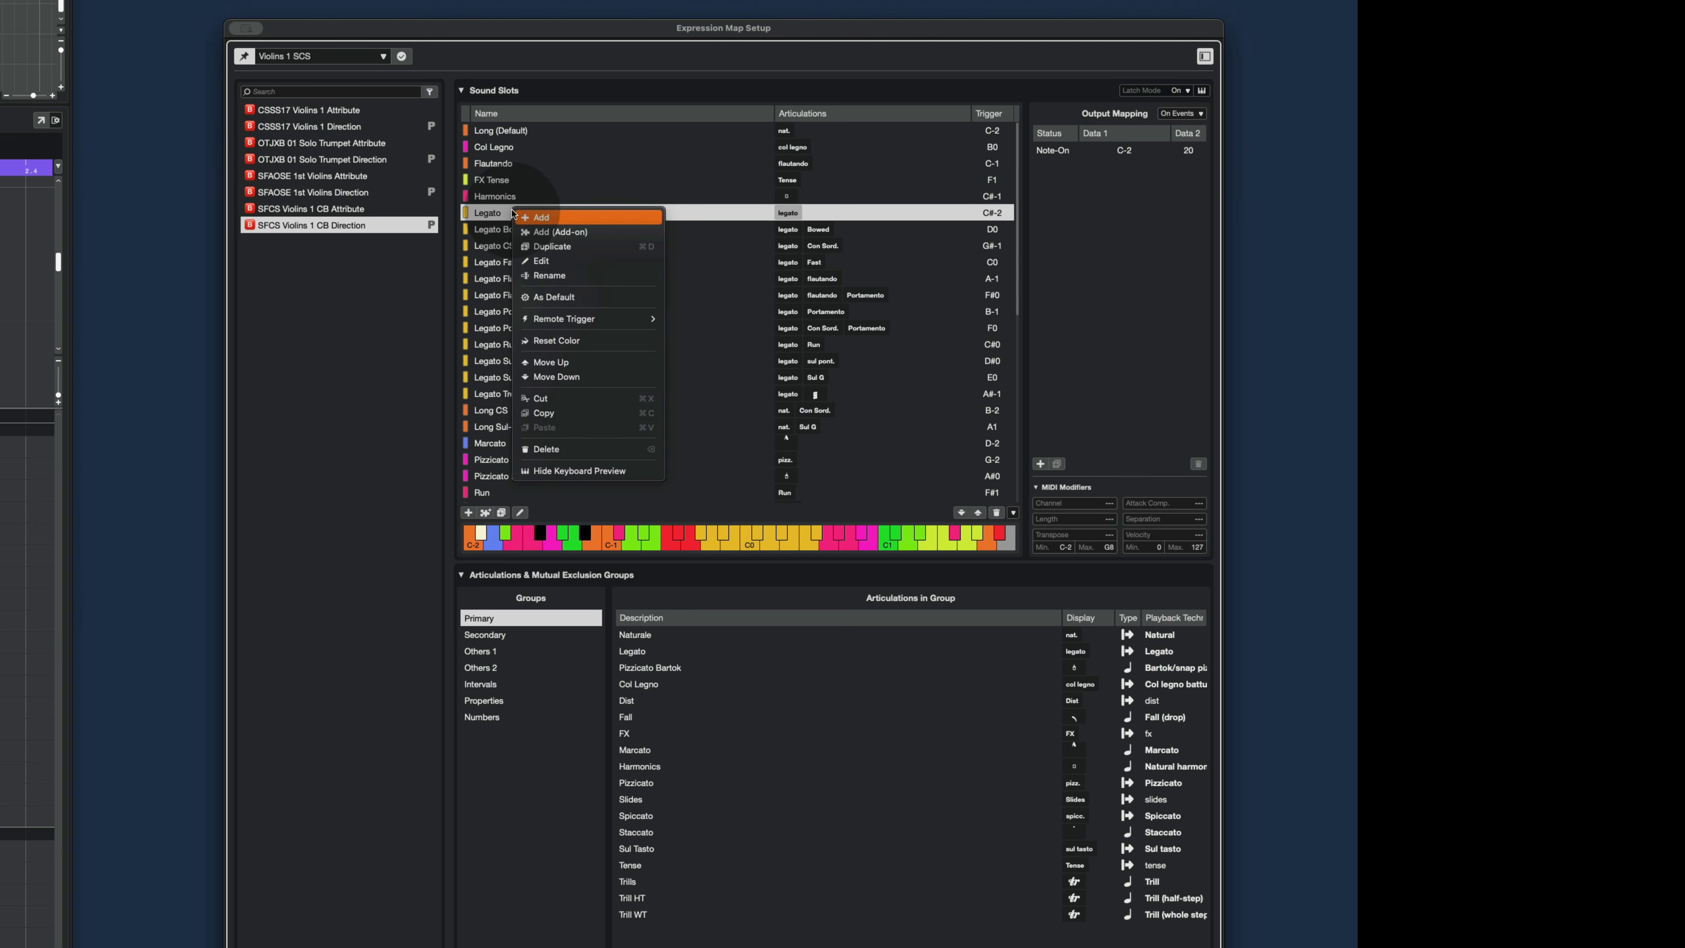
{"action": "left_click", "coordinate": [559, 298]}
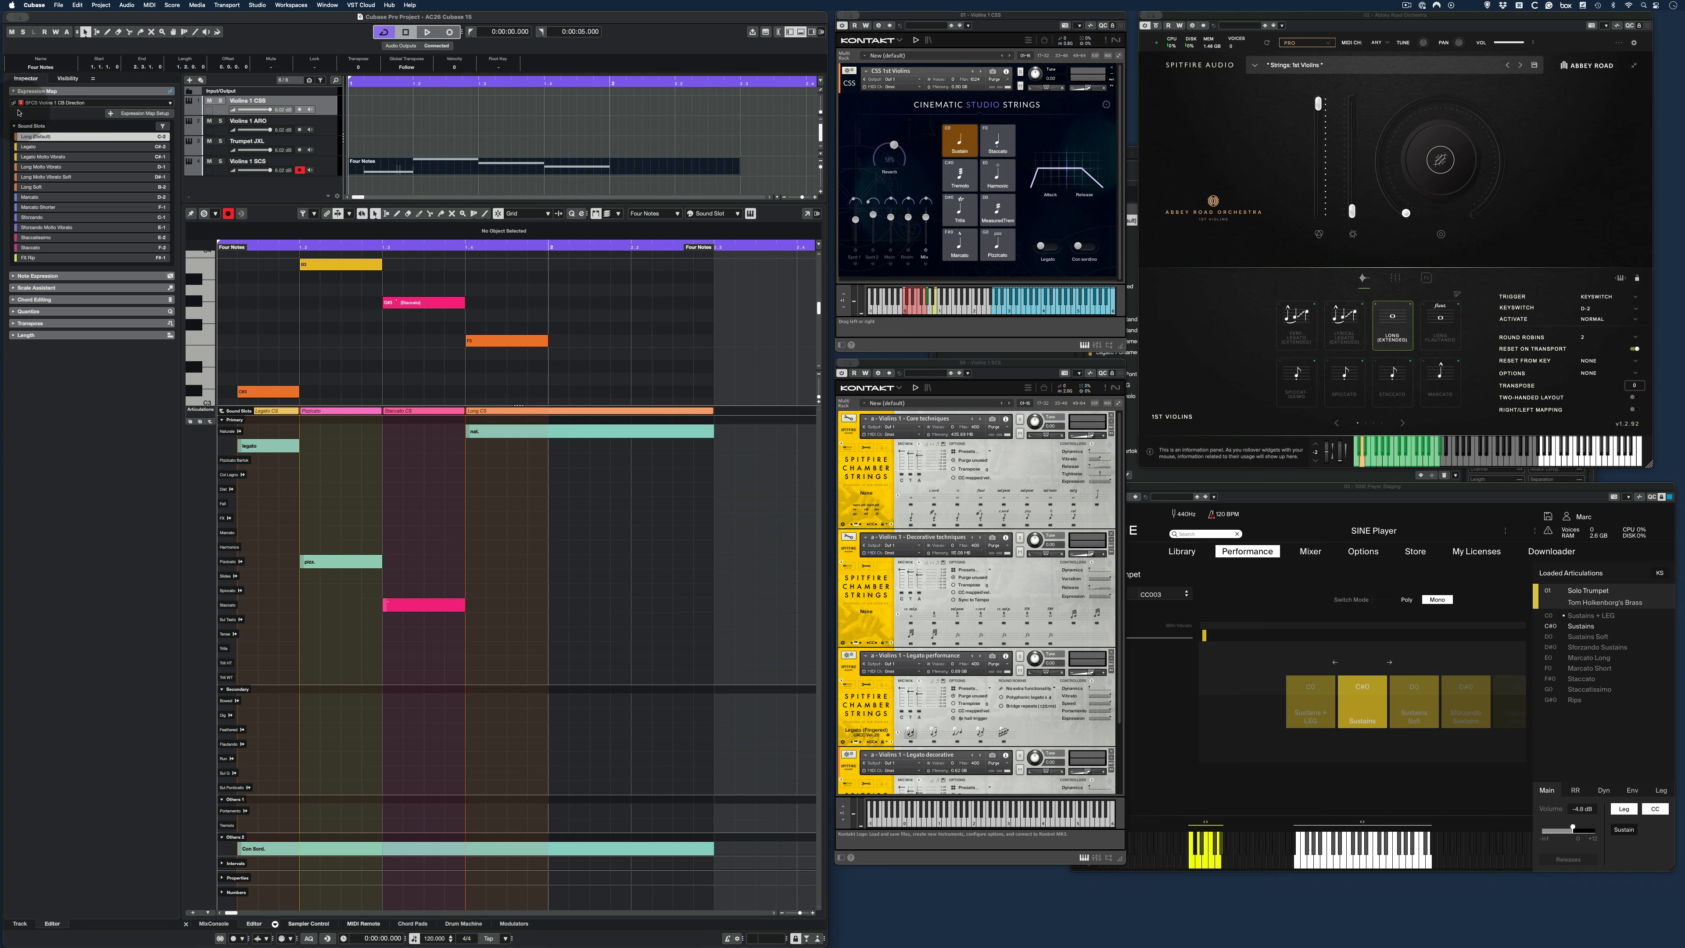
Switch the trumpet through several listed sound slots, including Legato, Long Molto Vibrato Soft and Marcato.
{"action": "left_click", "coordinate": [64, 147]}
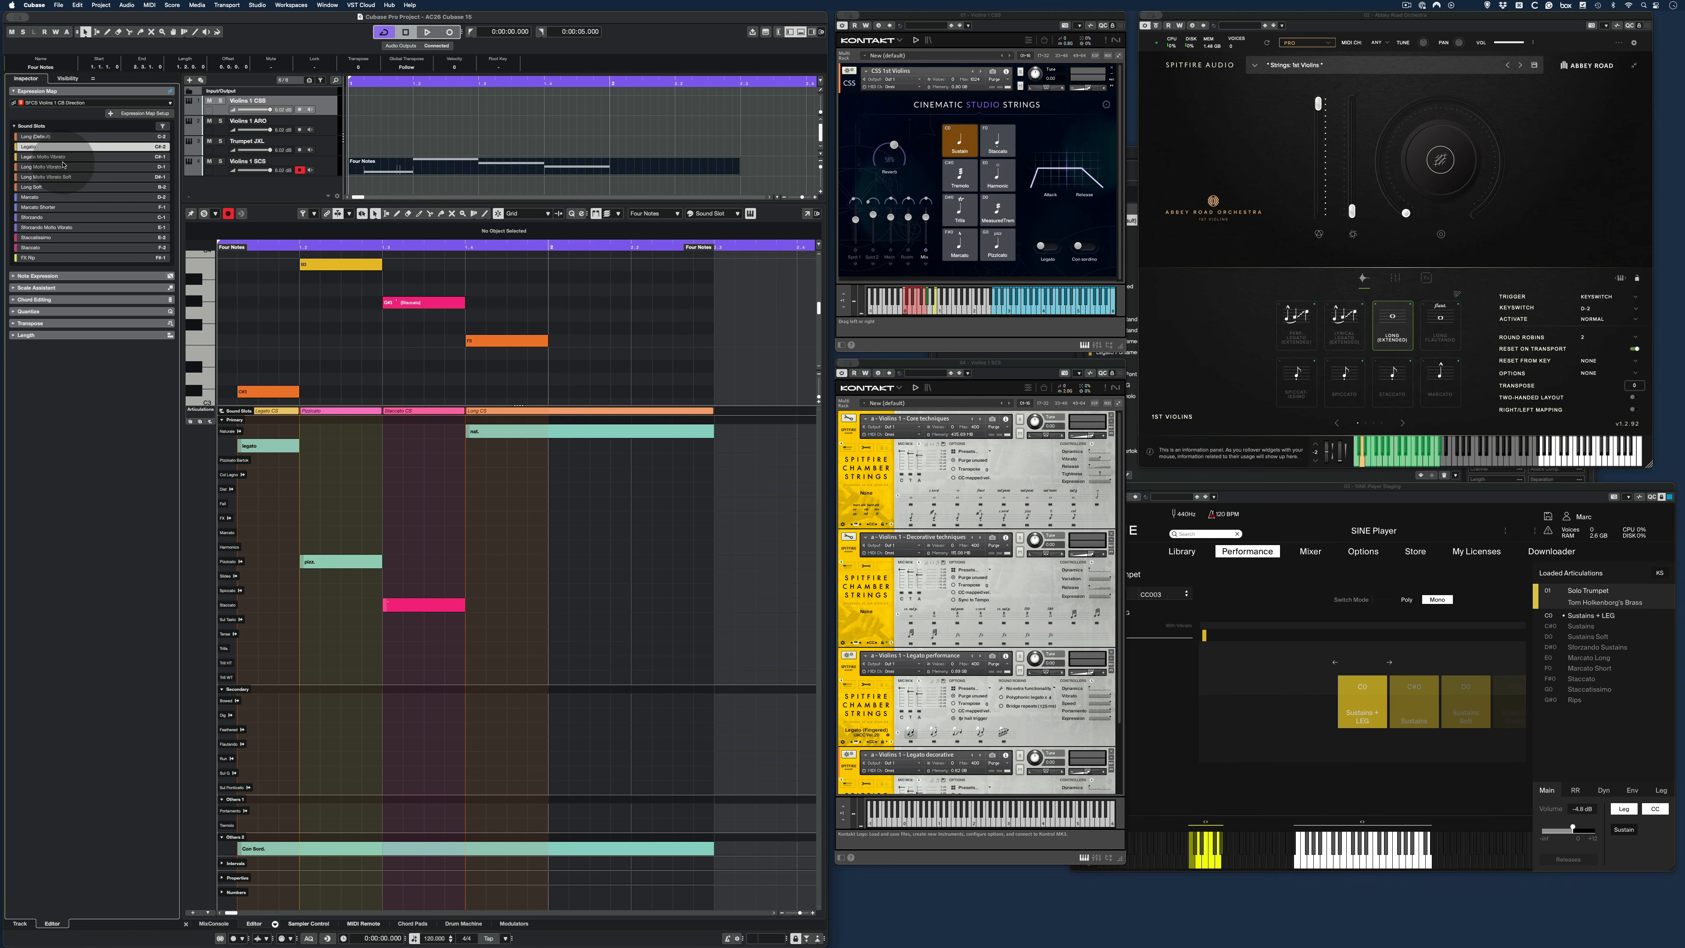
{"action": "left_click", "coordinate": [63, 177]}
{"action": "left_click", "coordinate": [64, 198]}
{"action": "left_click", "coordinate": [65, 208]}
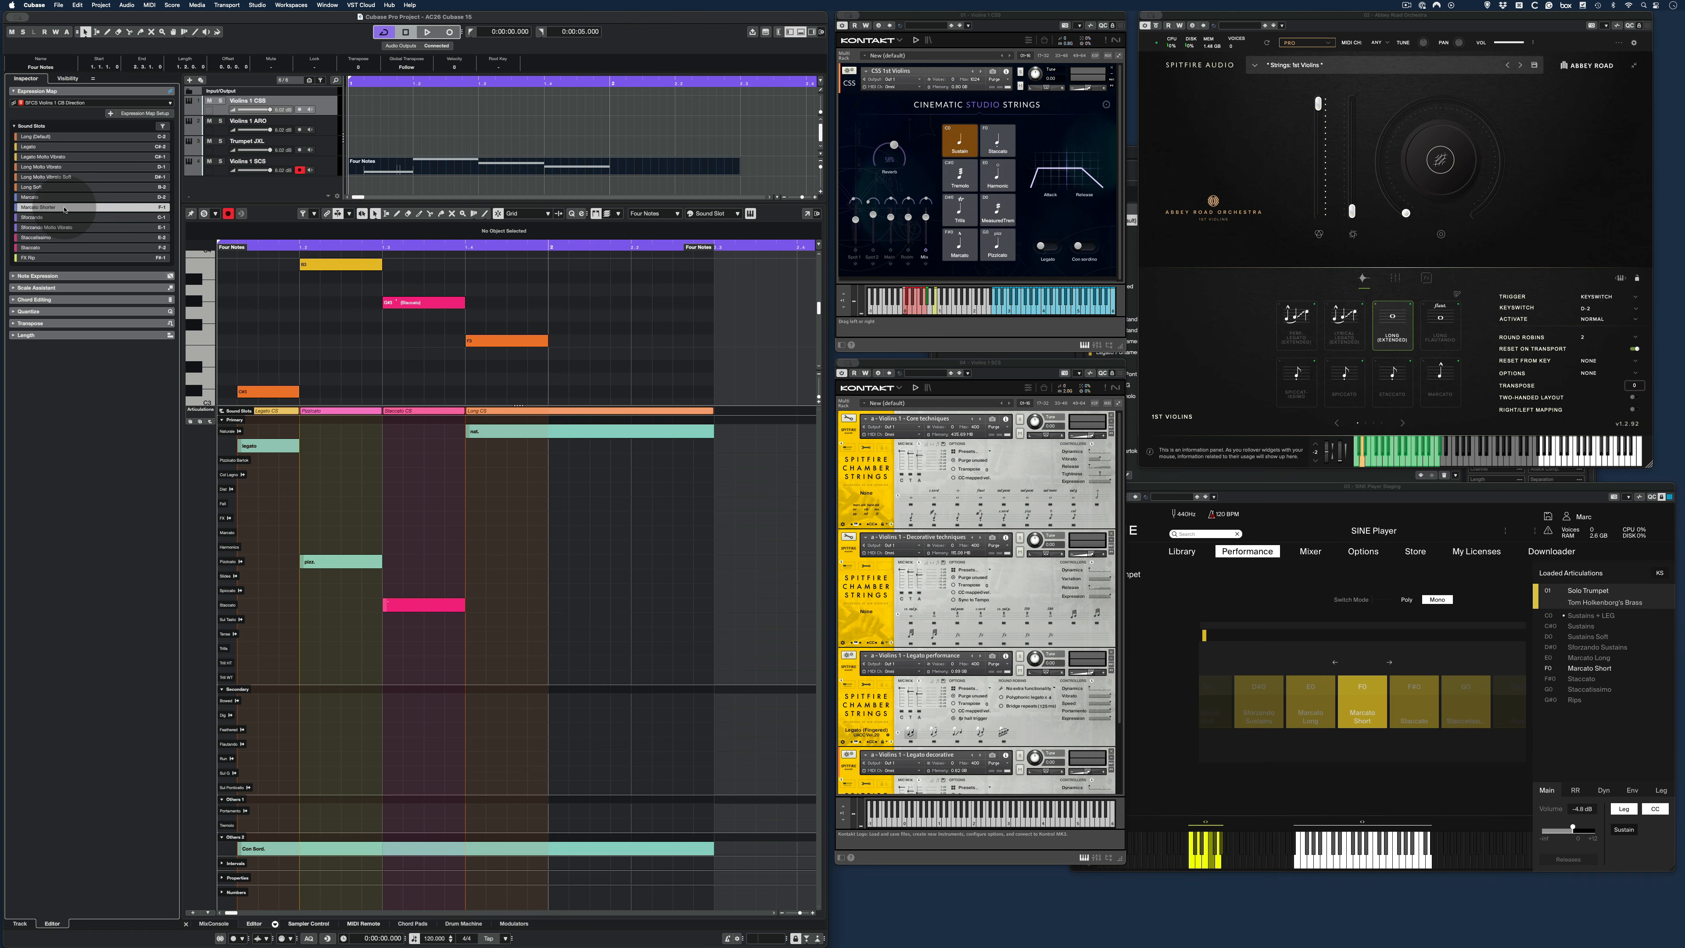
Hide the plug-in windows and check which attribute articulations the info line offers for the last note.
{"action": "key", "text": "alt+shift+w"}
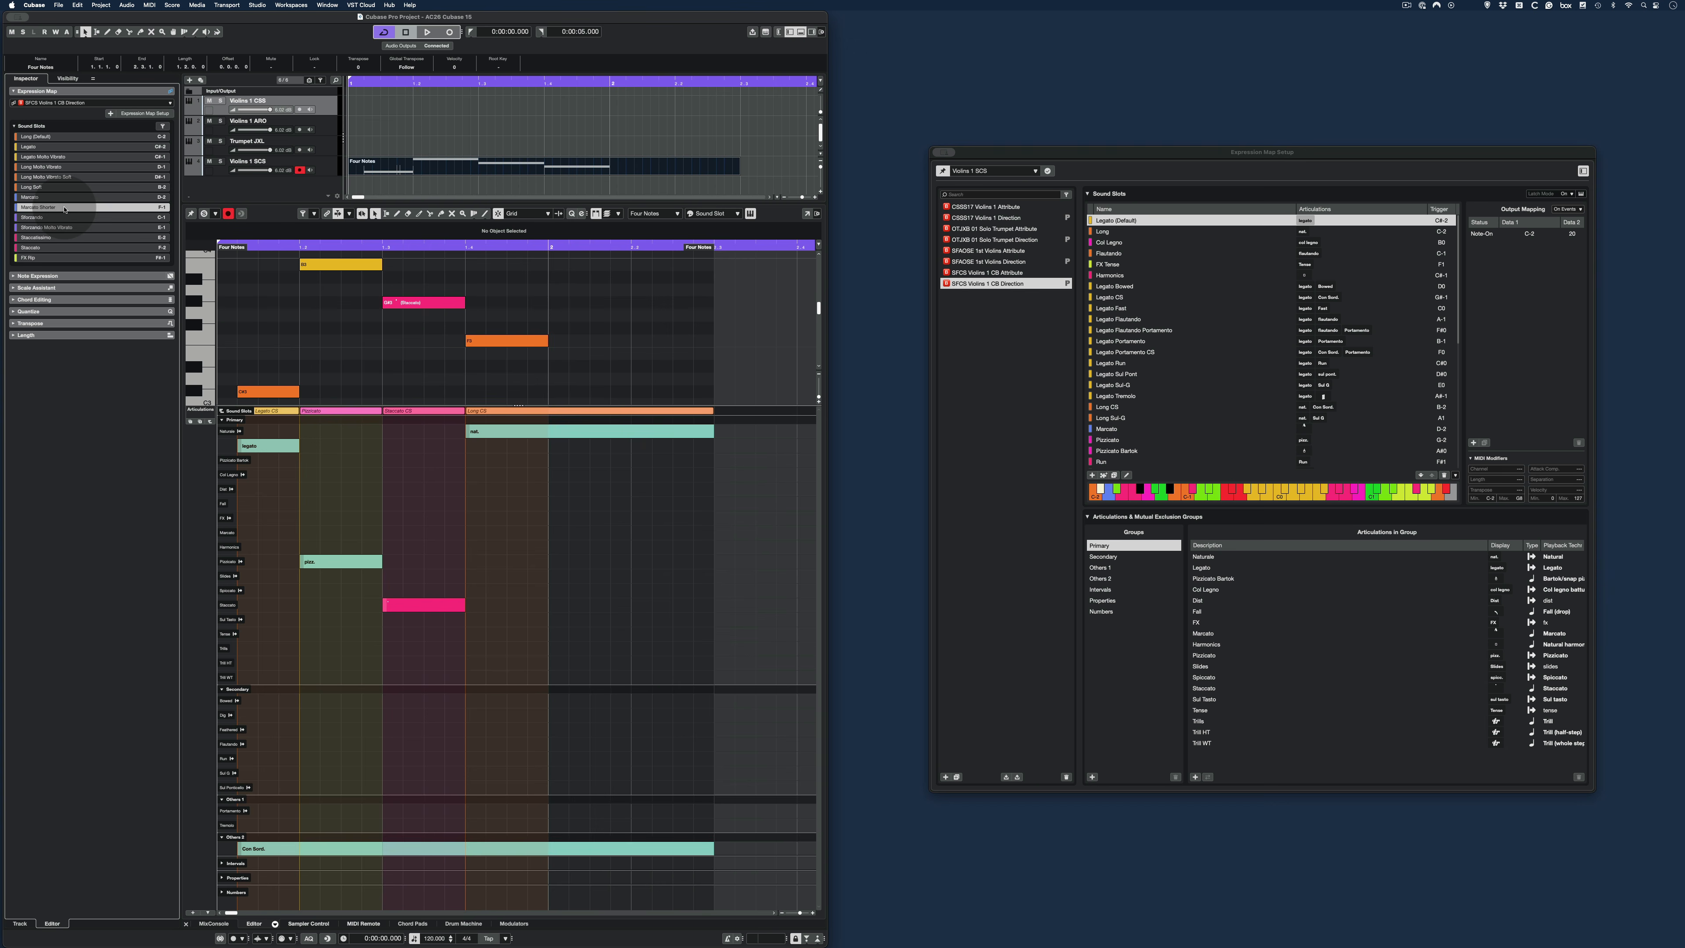
{"action": "left_click", "coordinate": [470, 166]}
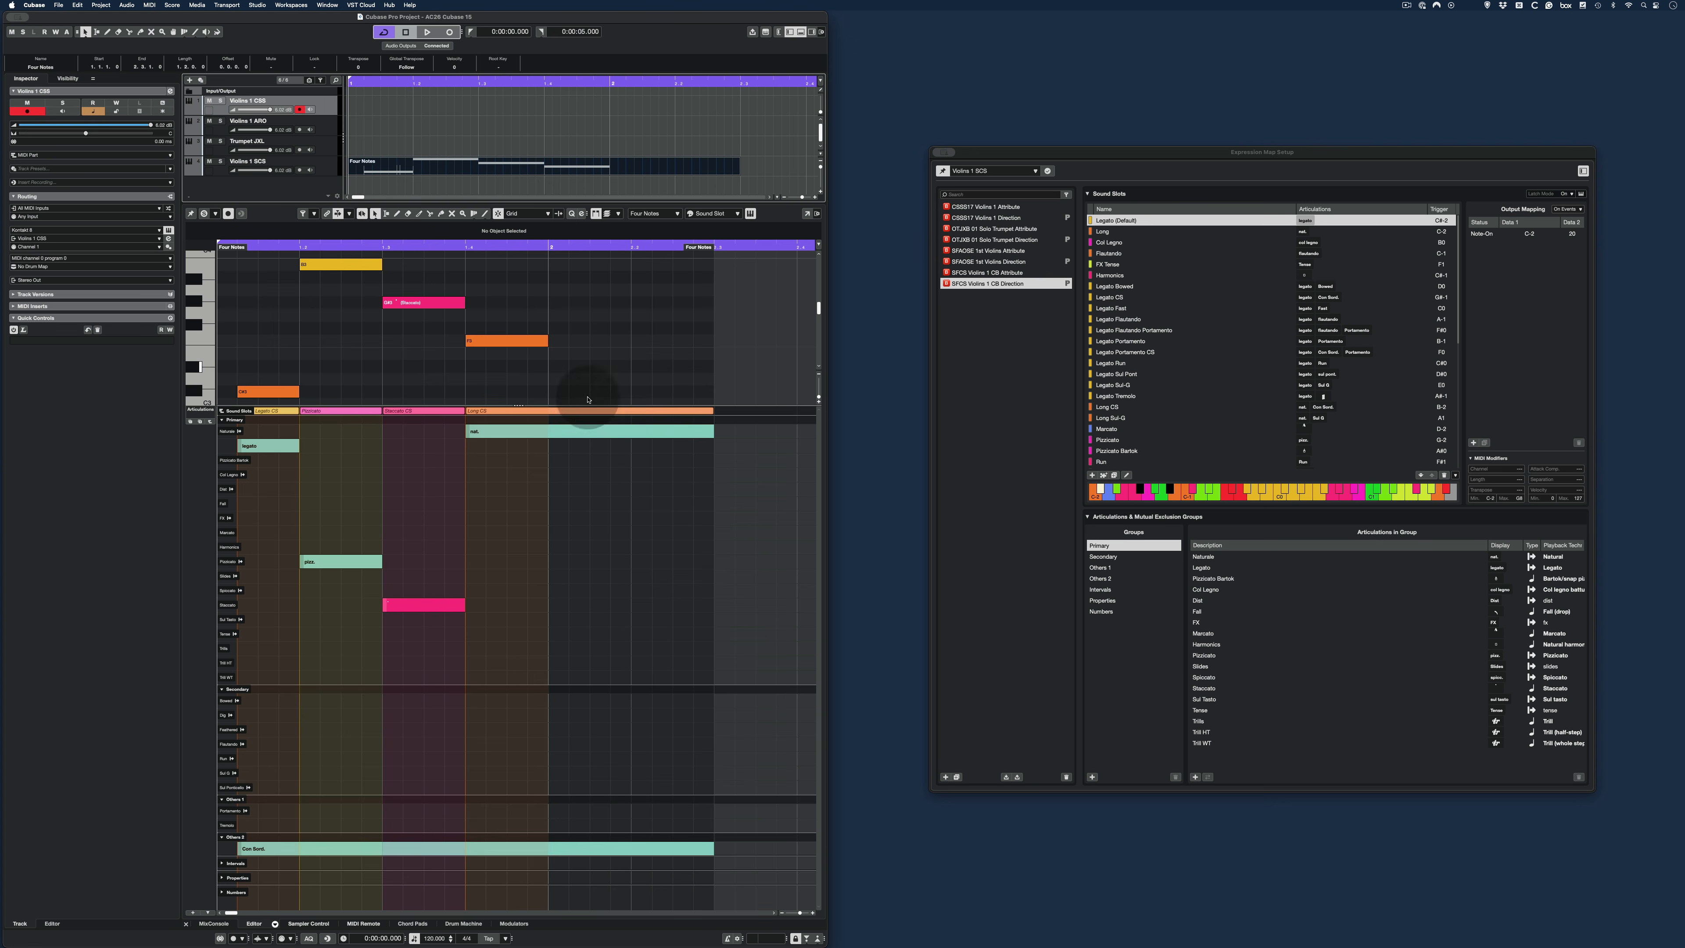
{"action": "left_click", "coordinate": [508, 340]}
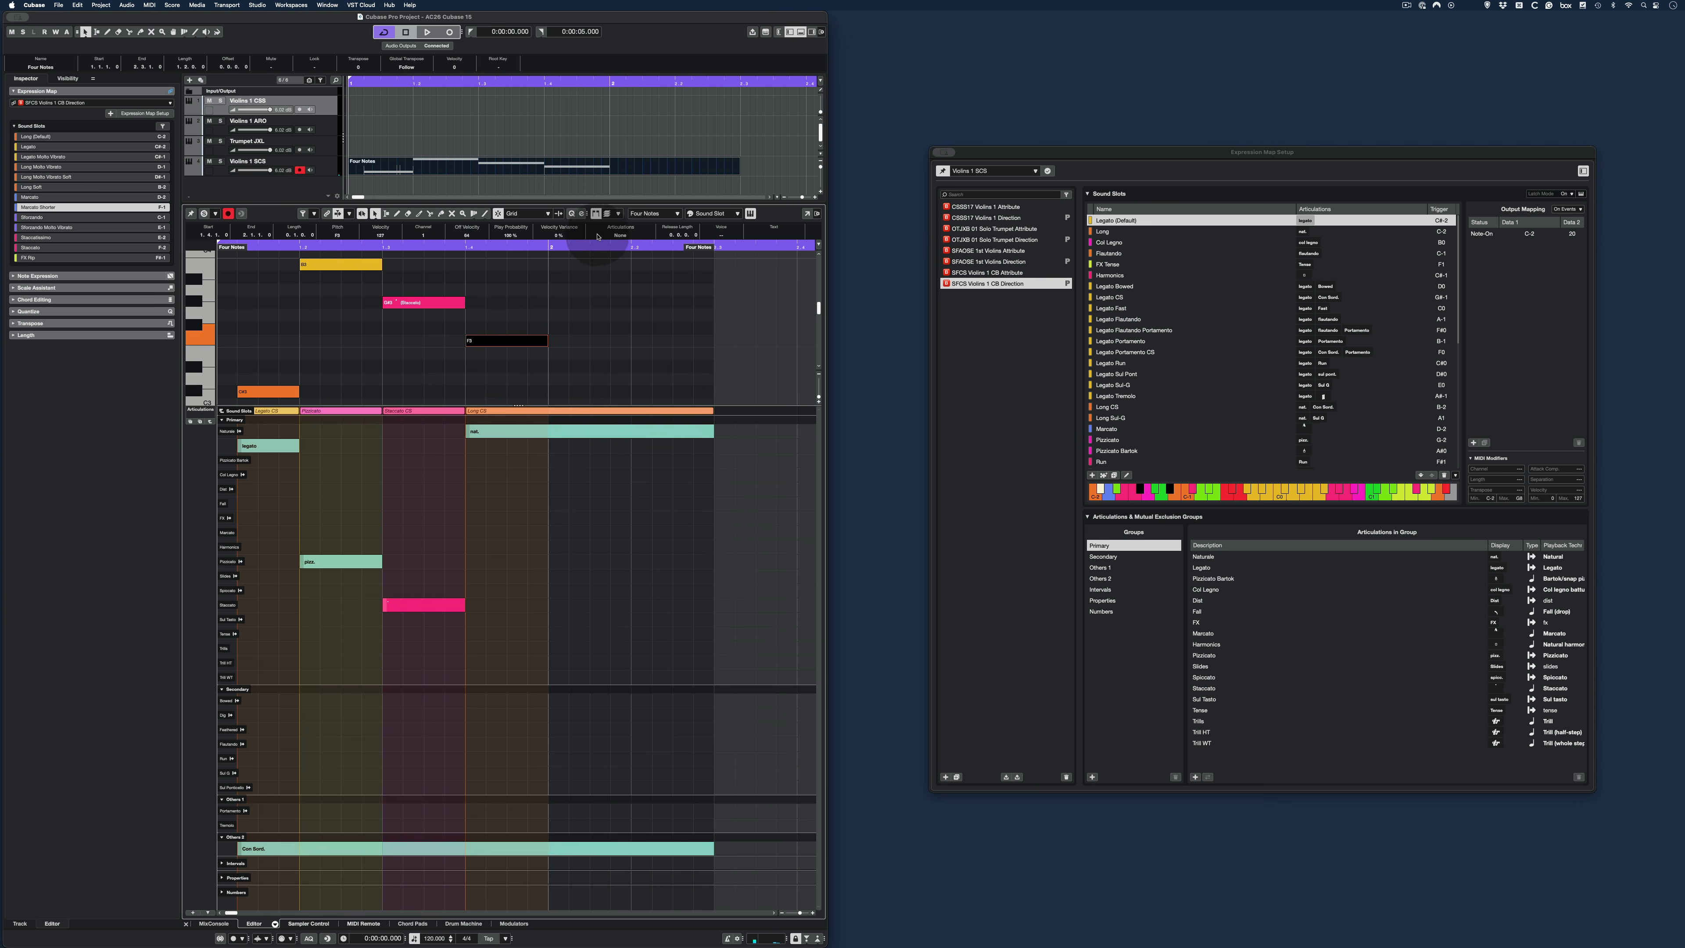
{"action": "left_click", "coordinate": [621, 235]}
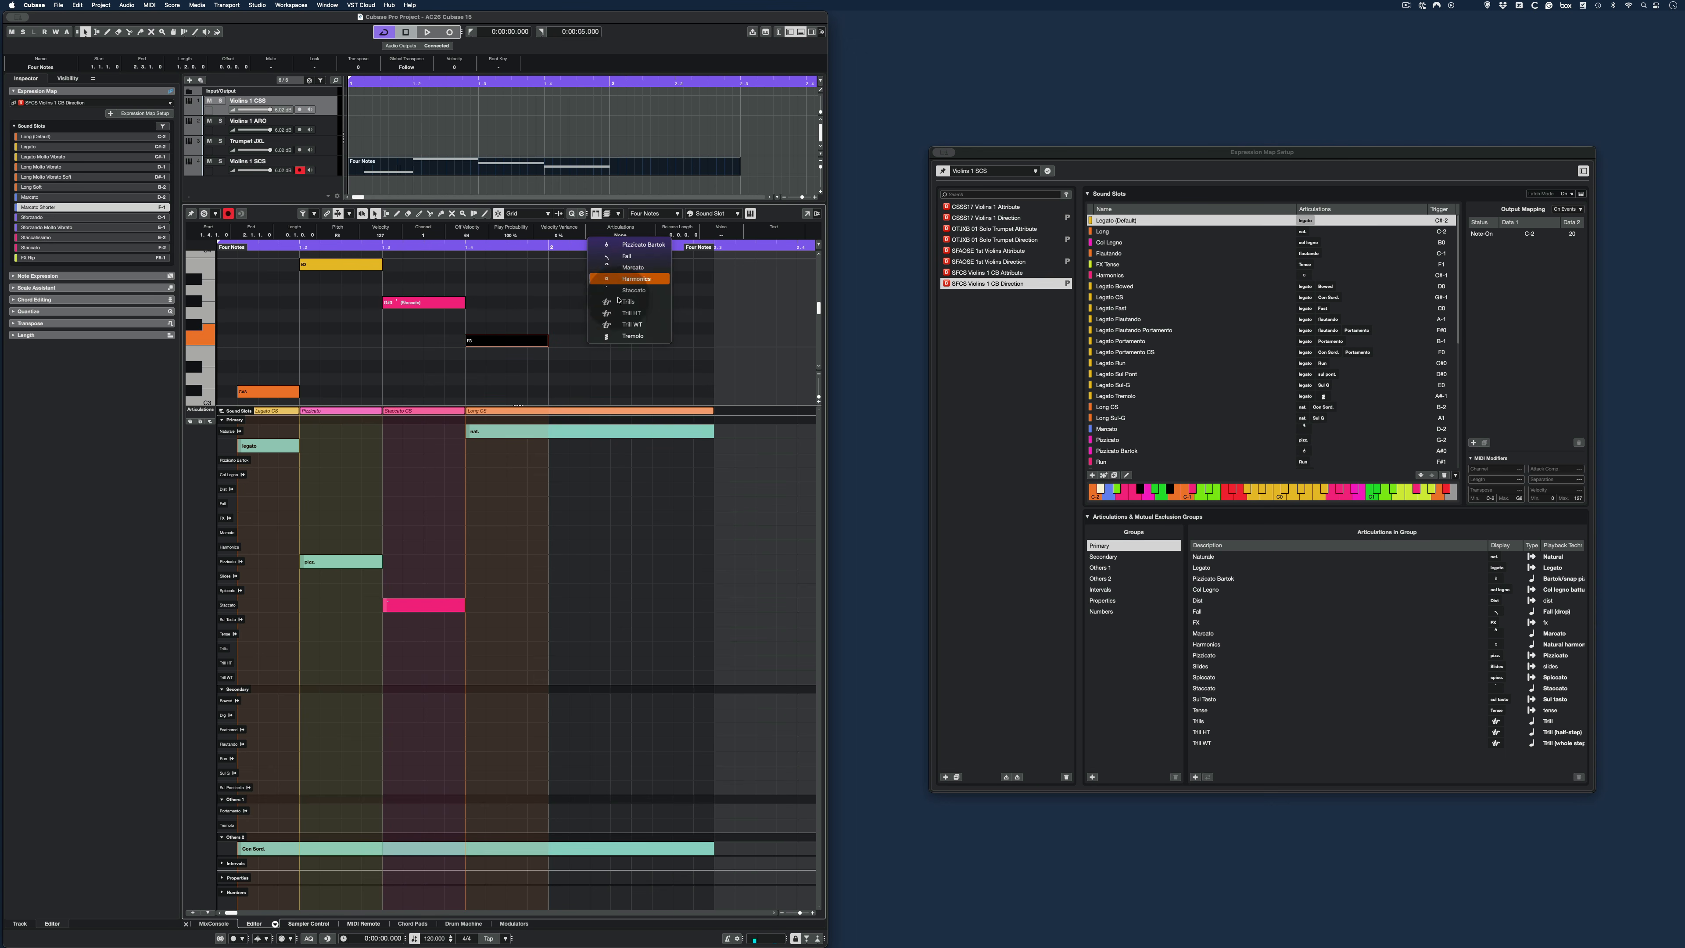
{"action": "left_click", "coordinate": [627, 232]}
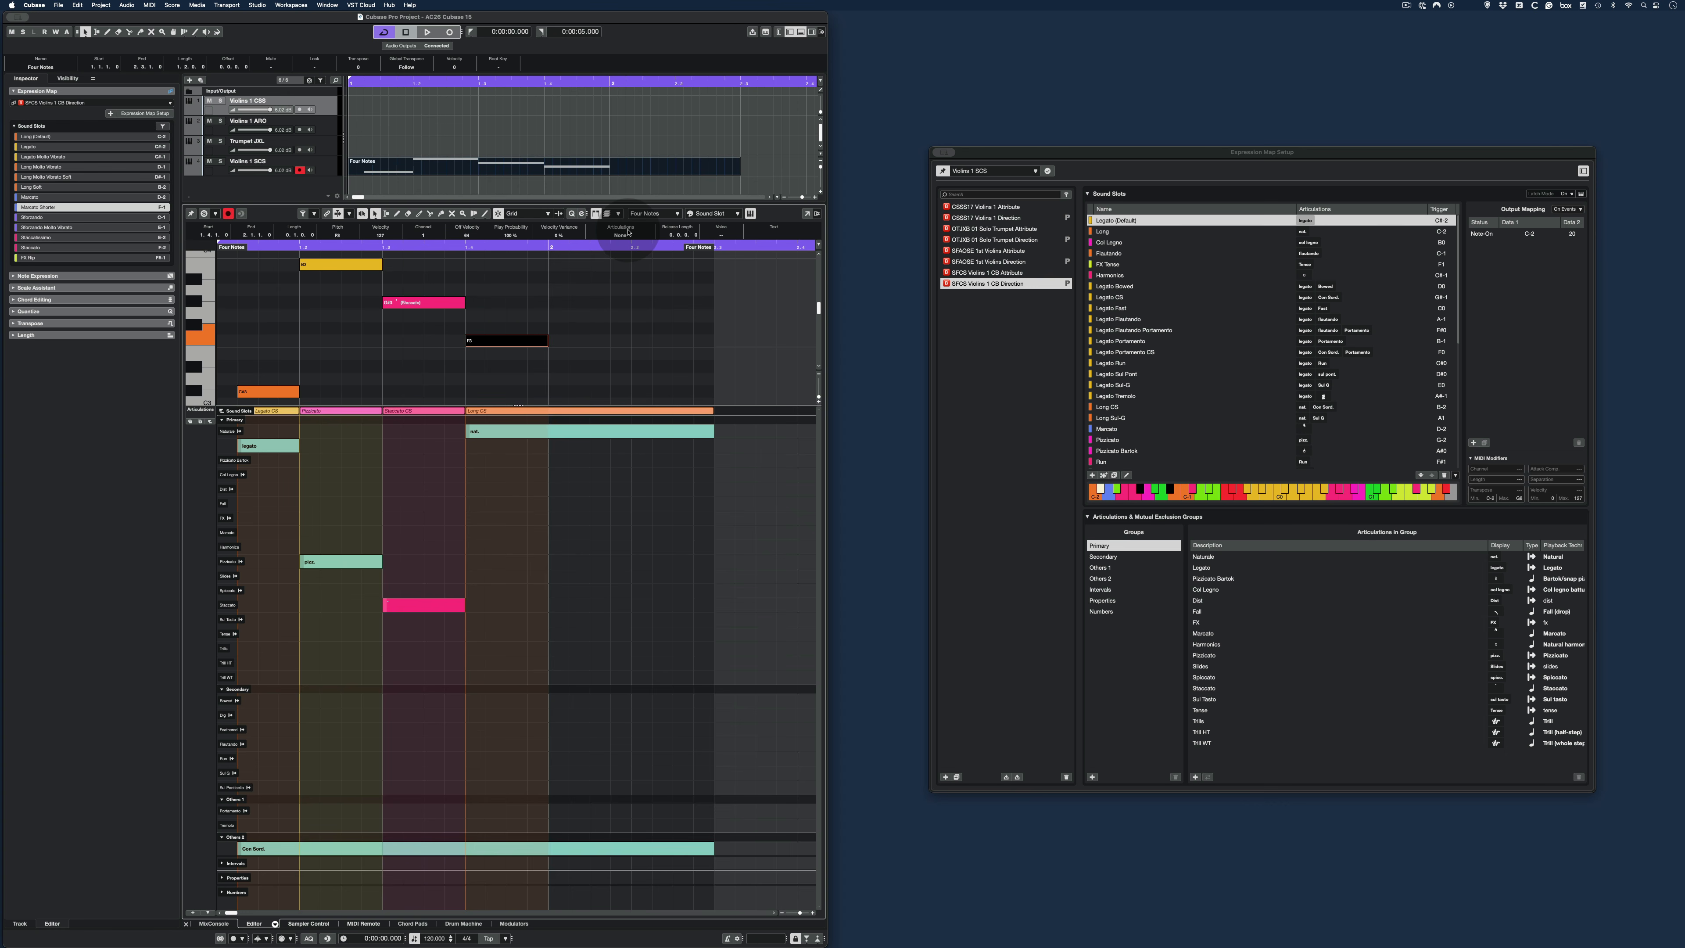
{"action": "left_click", "coordinate": [1021, 465]}
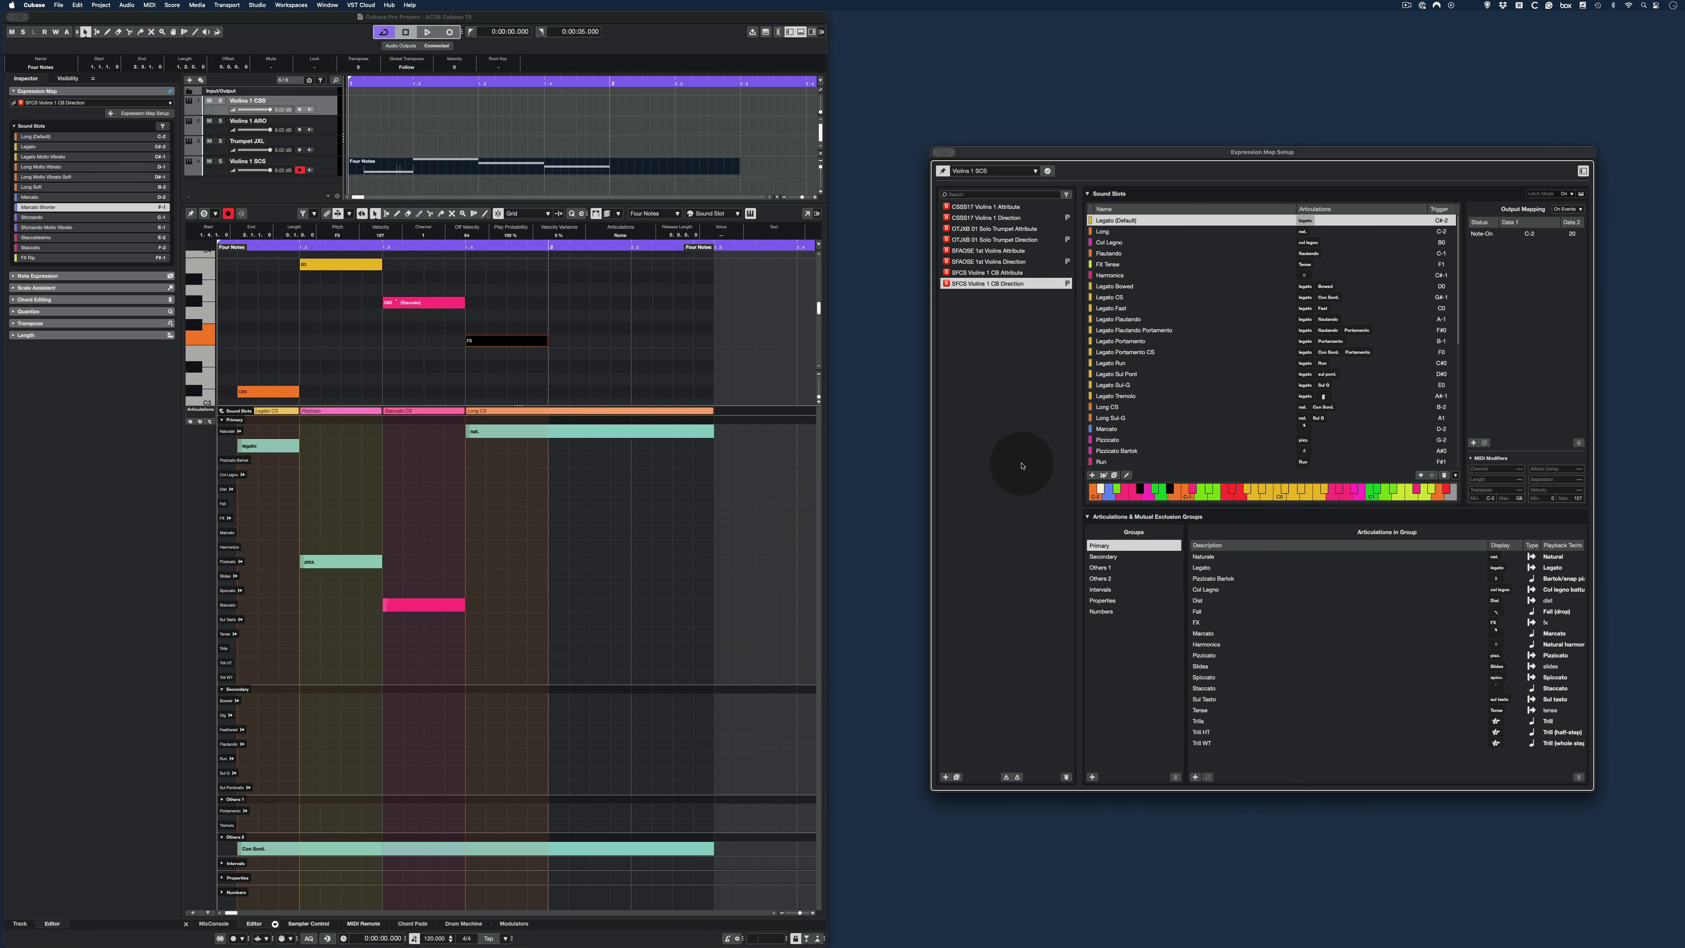